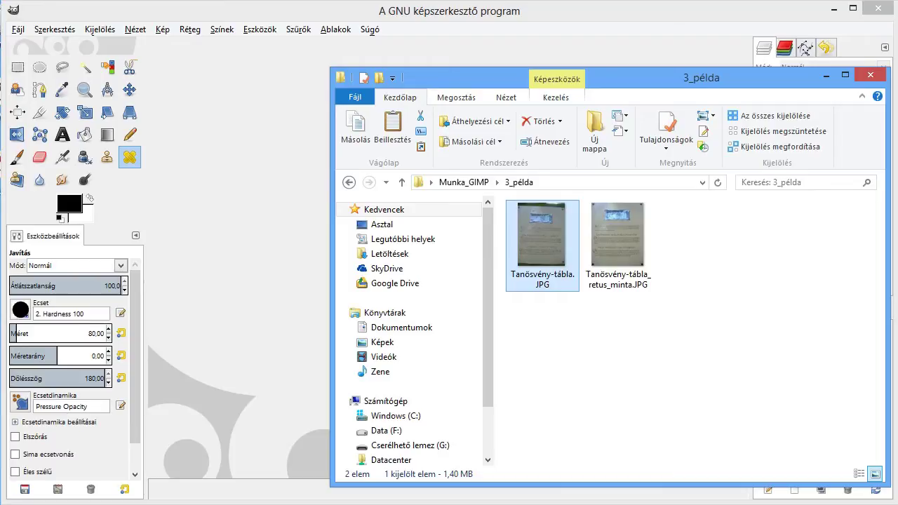
# - View the Tanösvény-tábla.JPG monastery sign photo in Windows Photo Viewer
pyautogui.doubleClick(542, 246)
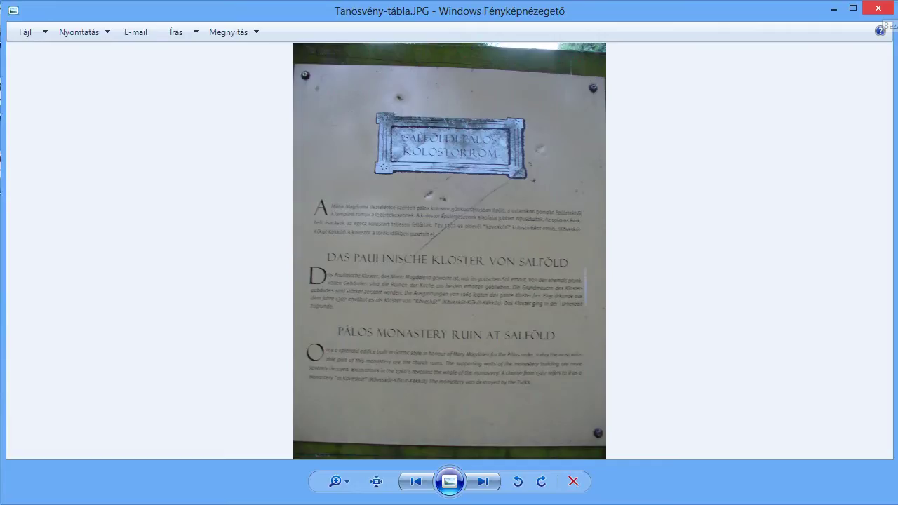
# - Close the photo viewer and drop Tanösvény-tábla.JPG into GIMP for editing
pyautogui.click(879, 9)
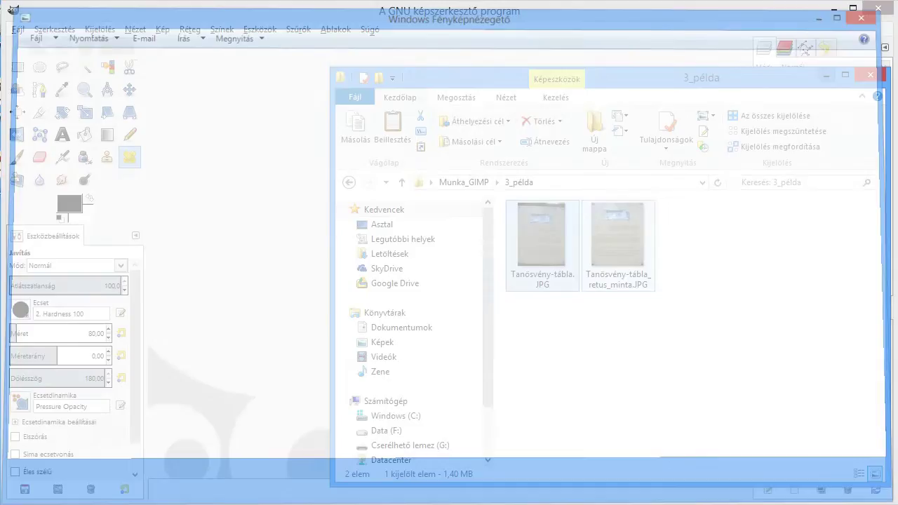
pyautogui.moveTo(542, 235); pyautogui.dragTo(239, 316)
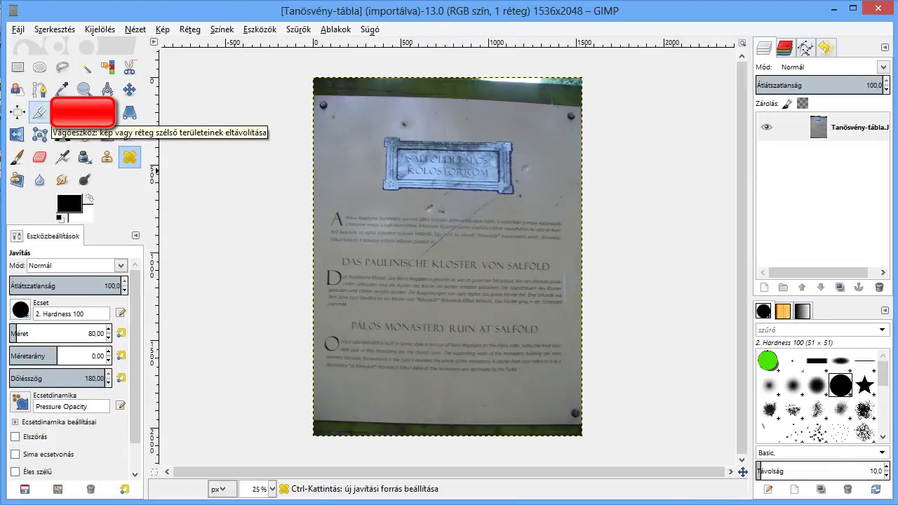
# - Crop the photo to 1532×1888 at offset 4,96, cutting the dark top strip
pyautogui.click(39, 112)
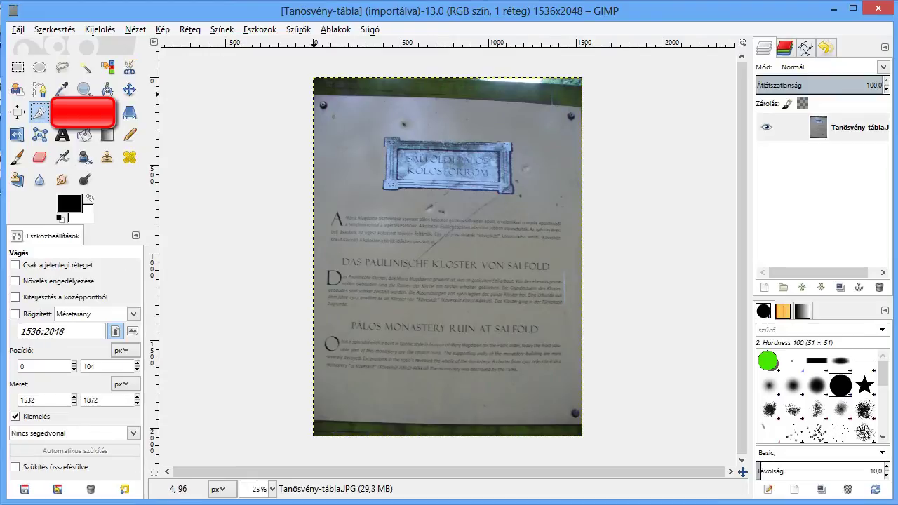
pyautogui.moveTo(314, 94)
pyautogui.mouseDown()
pyautogui.moveTo(384, 158)
pyautogui.moveTo(447, 322)
pyautogui.moveTo(457, 403)
pyautogui.moveTo(502, 429)
pyautogui.moveTo(581, 428)
pyautogui.moveTo(576, 414)
pyautogui.mouseUp()
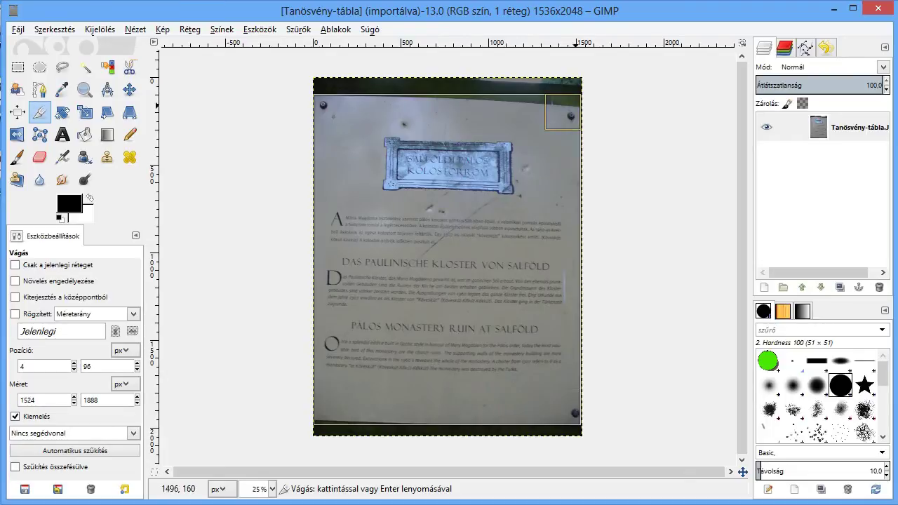
pyautogui.moveTo(579, 101); pyautogui.dragTo(581, 100)
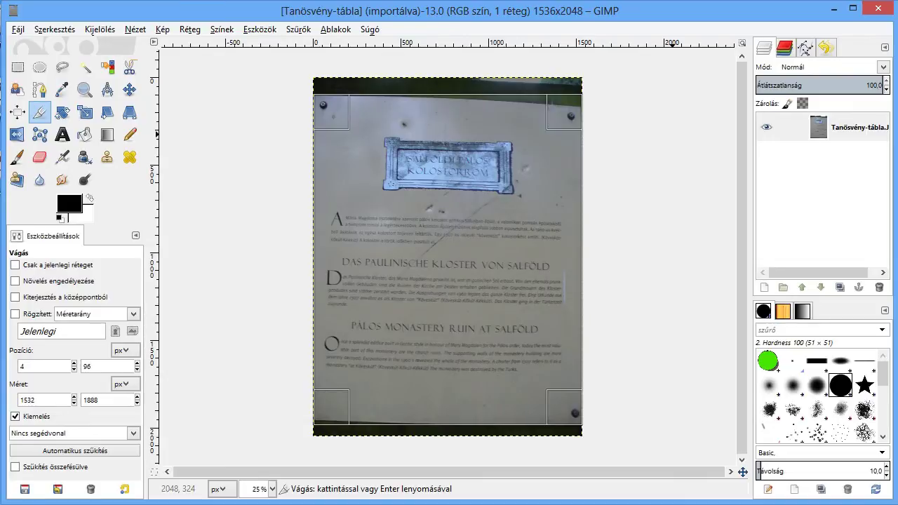
pyautogui.press('Return')
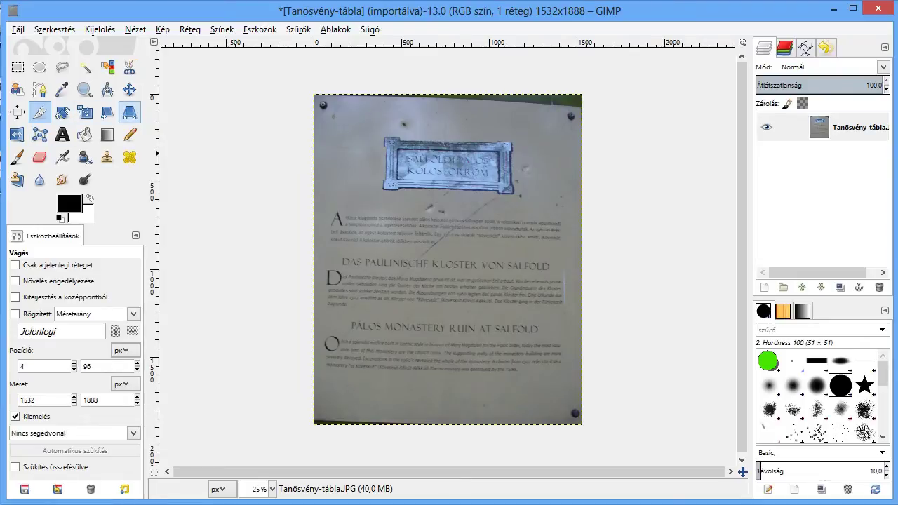
# - Apply a first perspective correction, raising the top-right and lowering the bottom-left corners
pyautogui.click(129, 112)
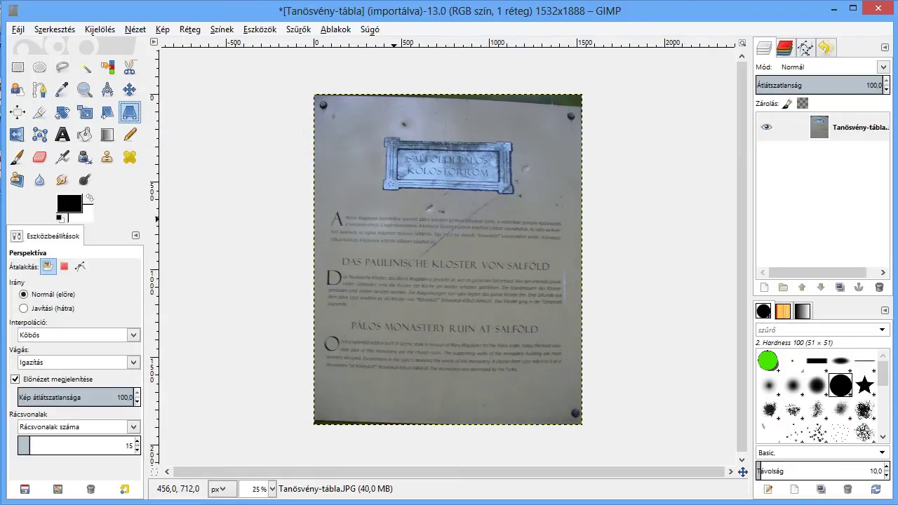
pyautogui.click(395, 220)
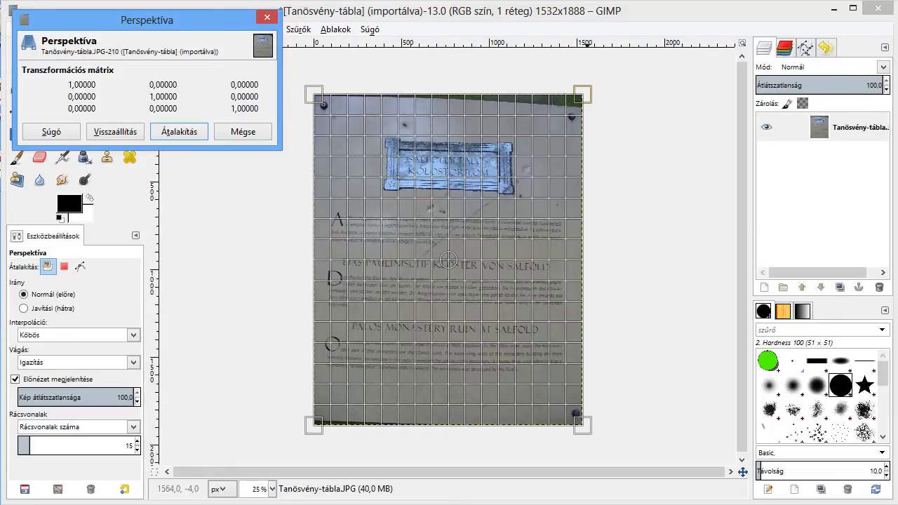
pyautogui.moveTo(589, 94); pyautogui.dragTo(583, 84)
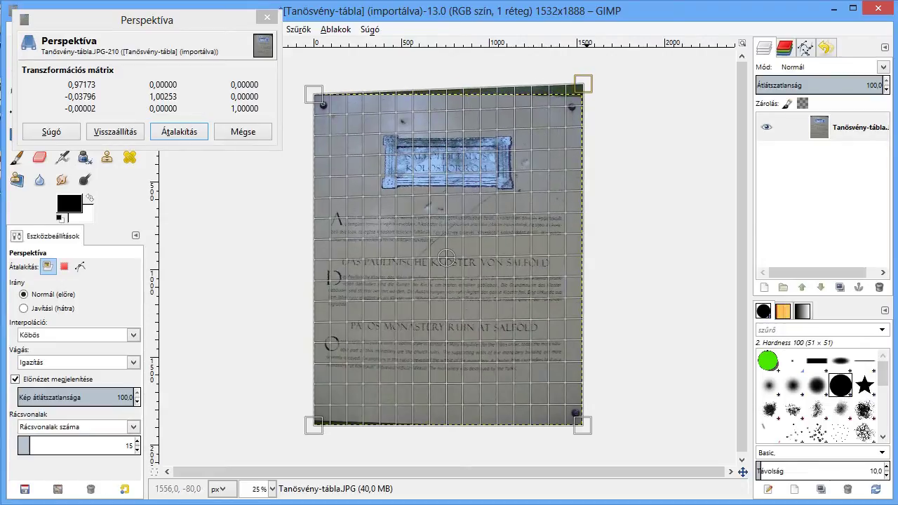
pyautogui.moveTo(314, 426); pyautogui.dragTo(315, 436)
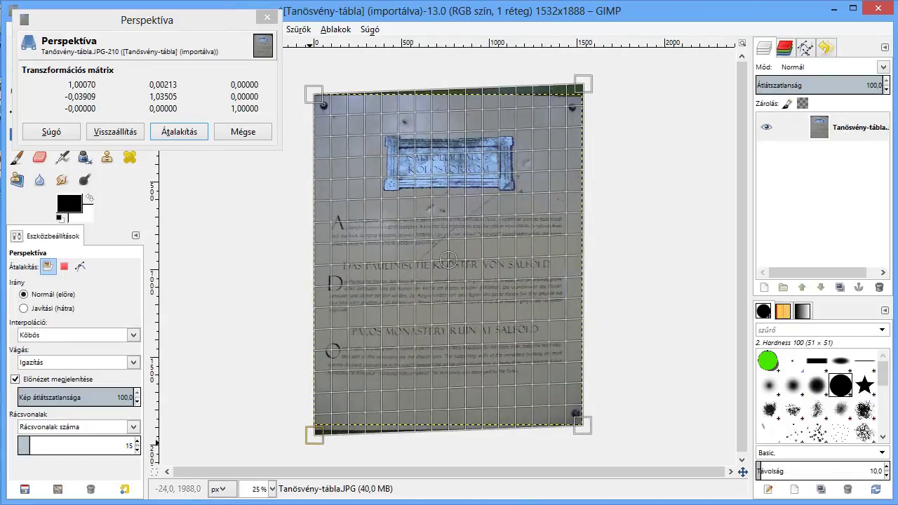
pyautogui.moveTo(313, 435); pyautogui.dragTo(313, 435)
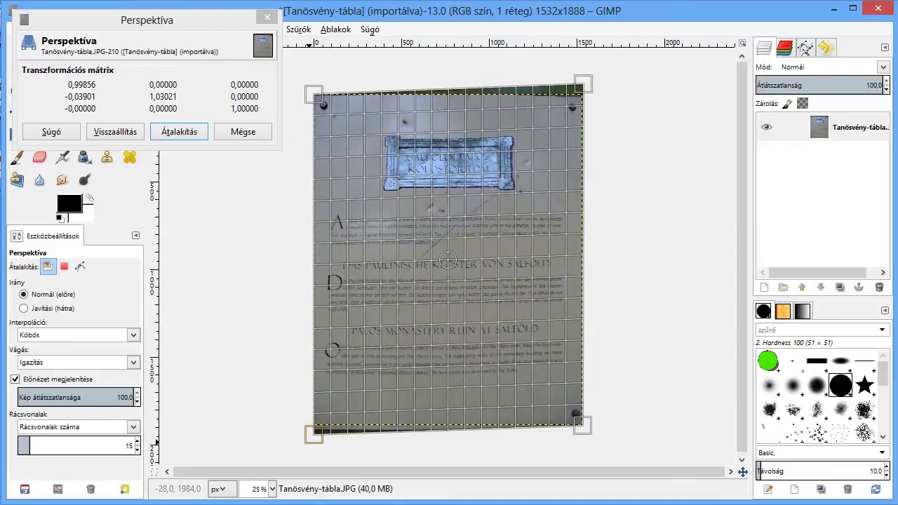
pyautogui.press('Return')
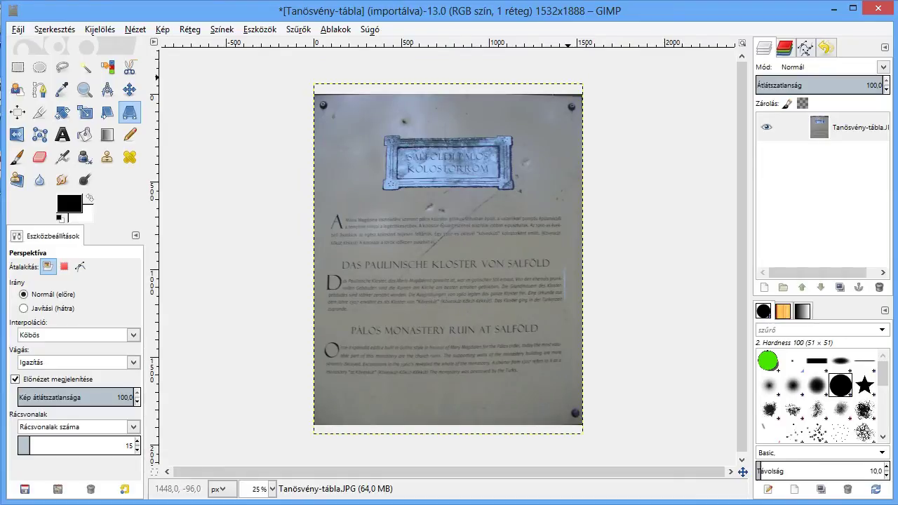
# - Refine the perspective with a second transform, nudging both top corners upward
pyautogui.click(475, 221)
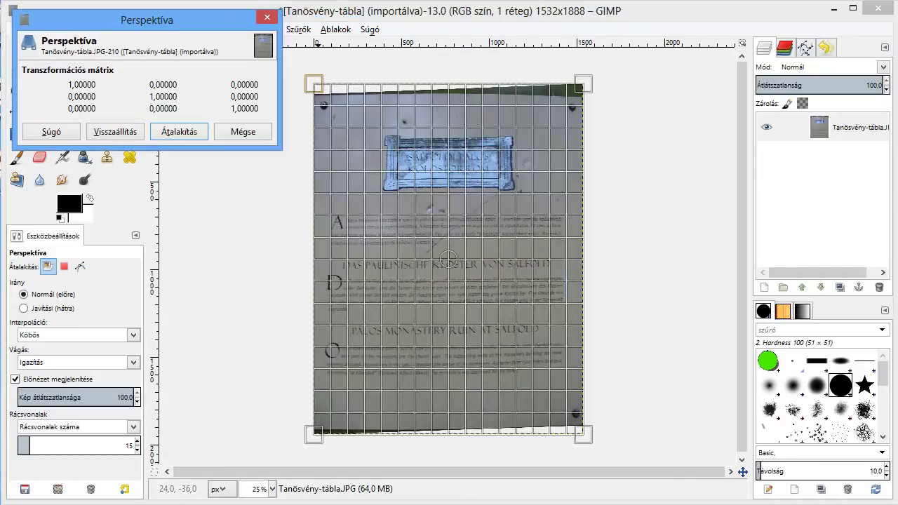
pyautogui.click(313, 69)
pyautogui.moveTo(312, 68); pyautogui.dragTo(312, 67)
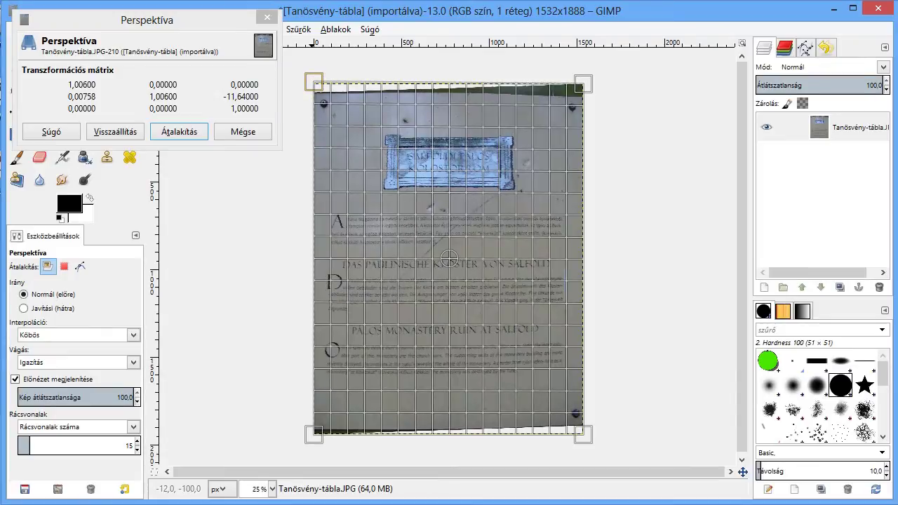
pyautogui.moveTo(582, 85); pyautogui.dragTo(582, 83)
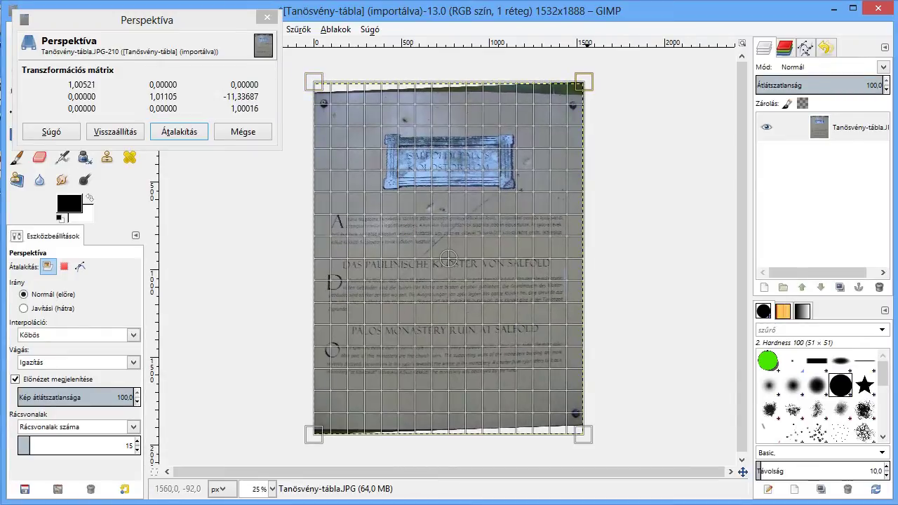
pyautogui.moveTo(582, 83); pyautogui.dragTo(600, 91)
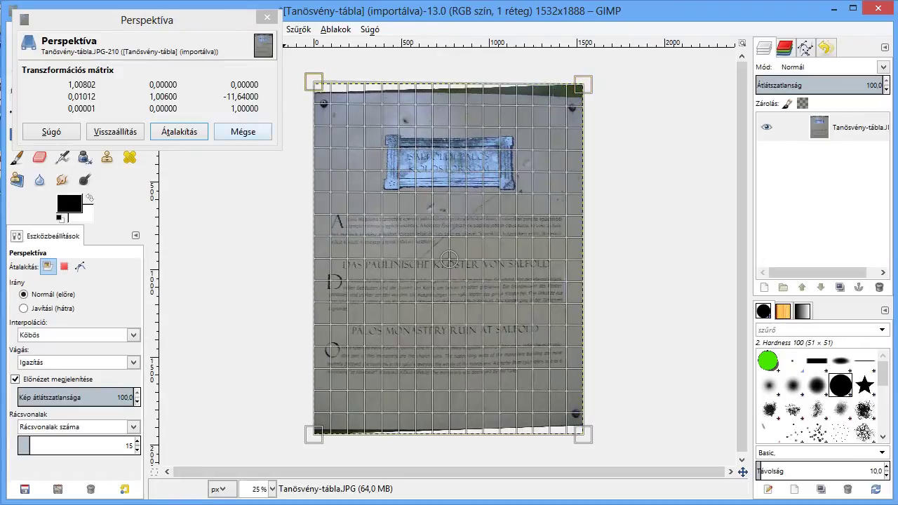
pyautogui.click(179, 131)
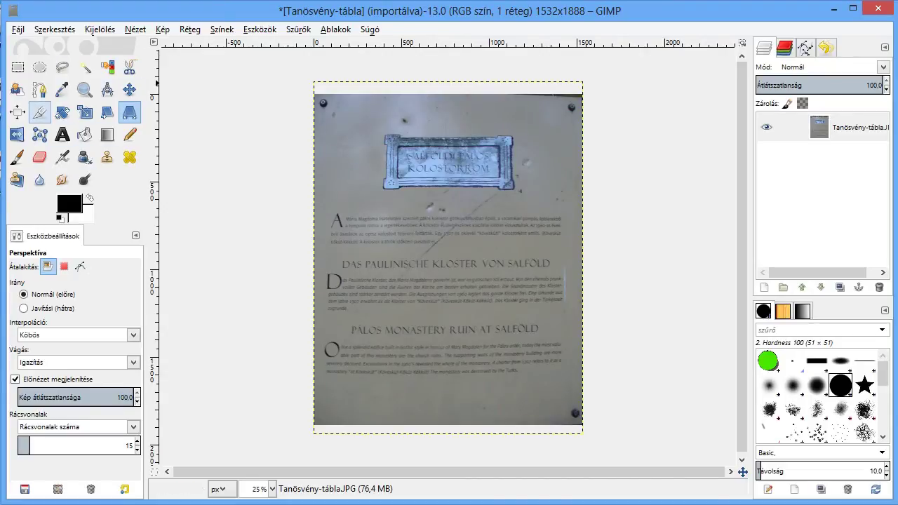
# - Re-crop the straightened photo to 1532×1860, moving the top edge down 16 px
pyautogui.click(40, 112)
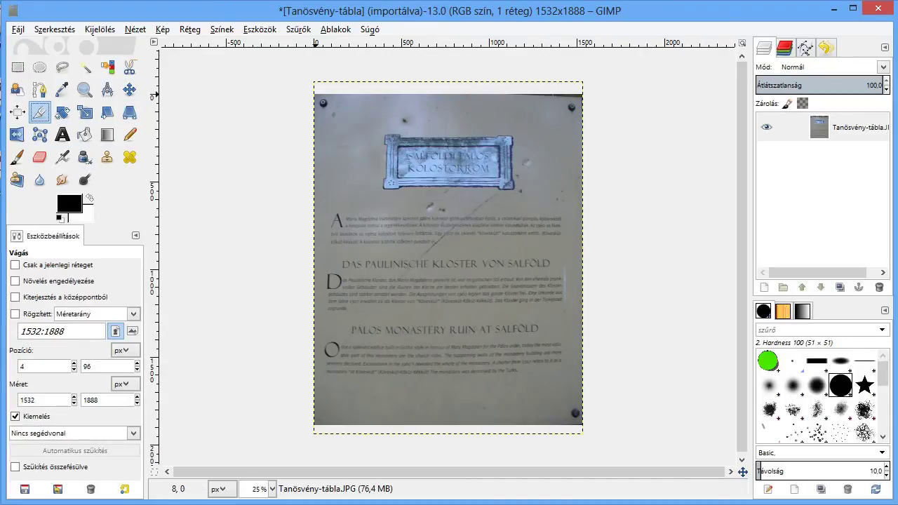
pyautogui.moveTo(315, 94)
pyautogui.mouseDown()
pyautogui.moveTo(370, 115)
pyautogui.moveTo(545, 272)
pyautogui.moveTo(577, 335)
pyautogui.moveTo(583, 423)
pyautogui.mouseUp()
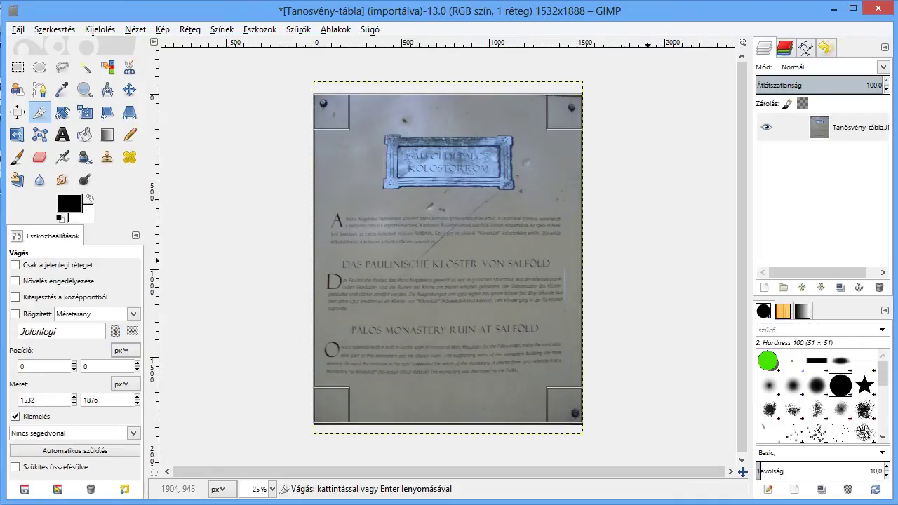
pyautogui.moveTo(571, 102); pyautogui.dragTo(571, 104)
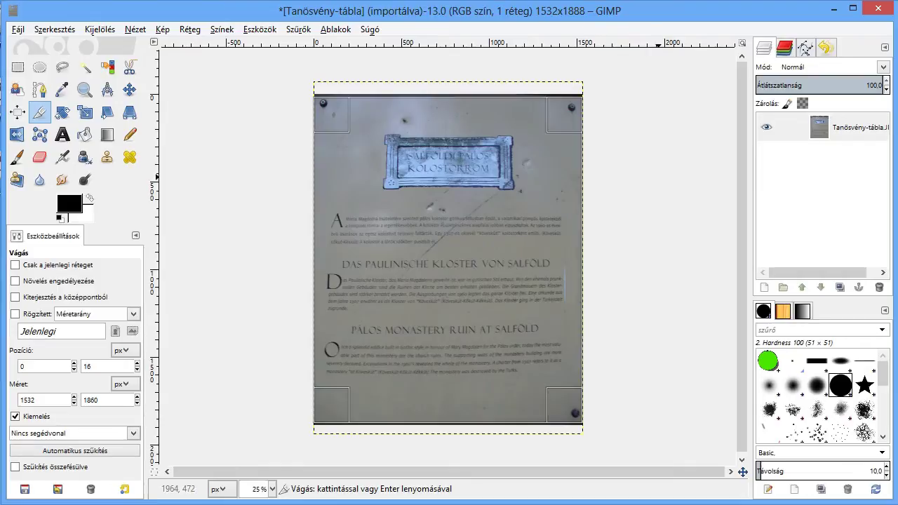
pyautogui.press('Return')
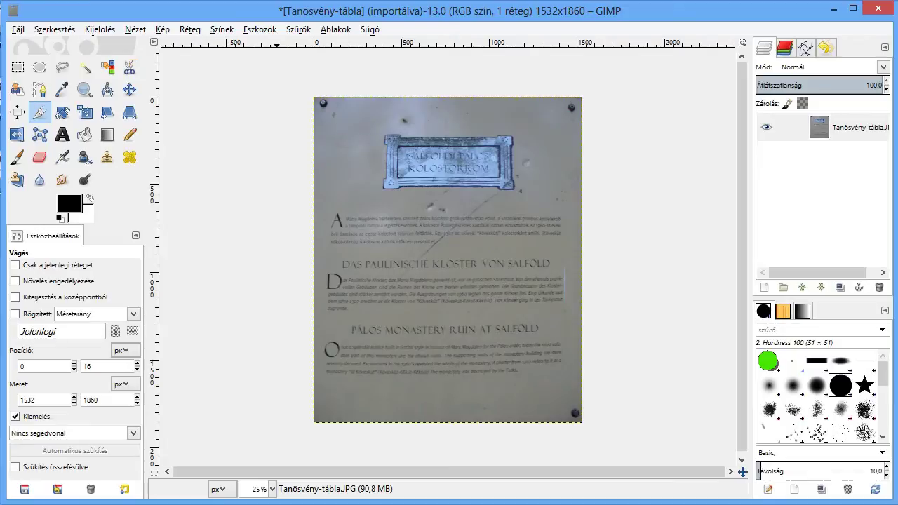
pyautogui.click(222, 29)
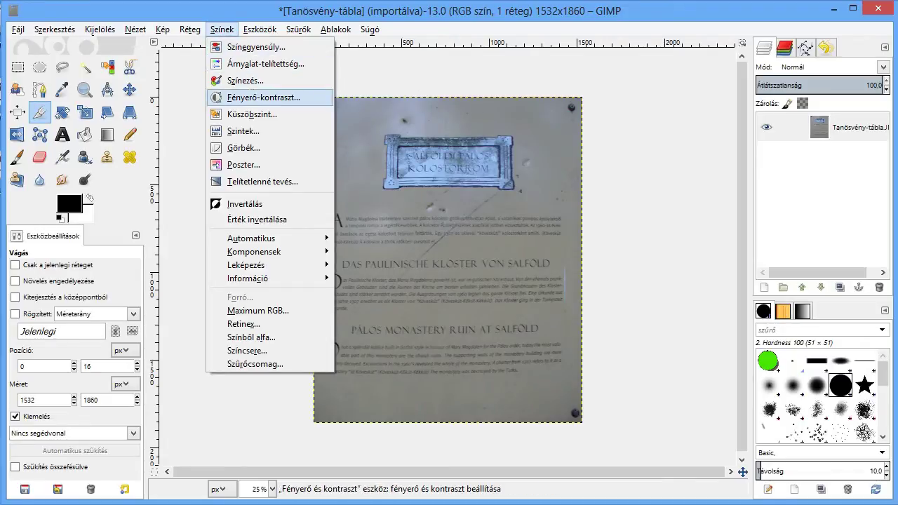
# - Apply Brightness-Contrast with brightness raised to about 16 and contrast to 25
pyautogui.click(261, 98)
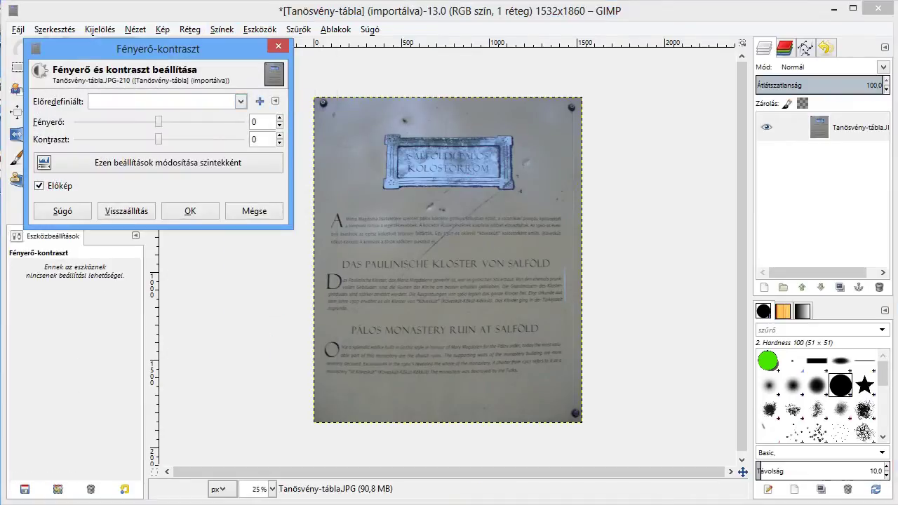
pyautogui.moveTo(159, 122); pyautogui.dragTo(169, 121)
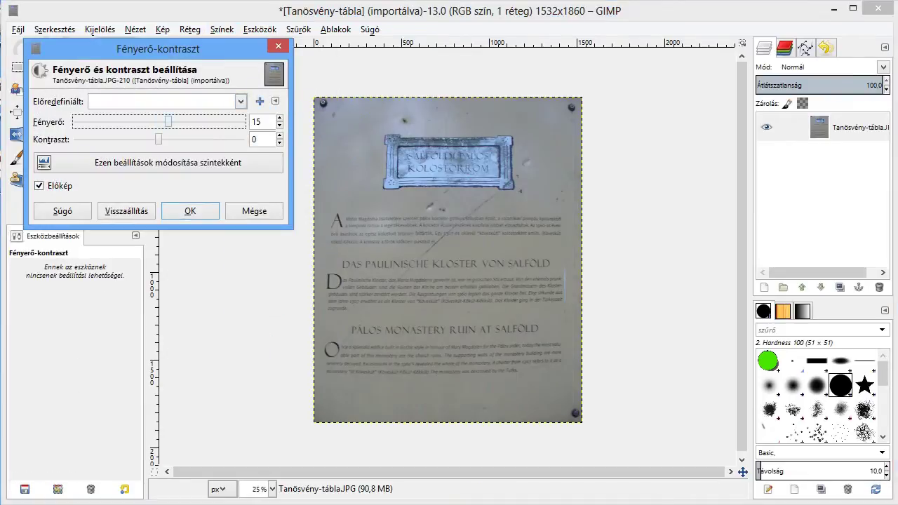
pyautogui.click(261, 121)
pyautogui.press('Down')
pyautogui.press('Up')
pyautogui.moveTo(158, 139)
pyautogui.mouseDown()
pyautogui.moveTo(141, 139)
pyautogui.moveTo(178, 139)
pyautogui.moveTo(169, 121)
pyautogui.mouseUp()
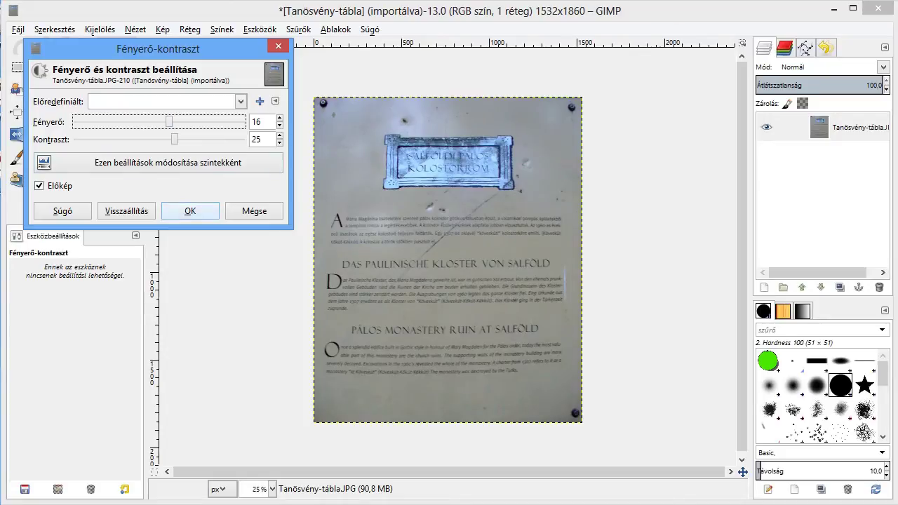
pyautogui.click(191, 211)
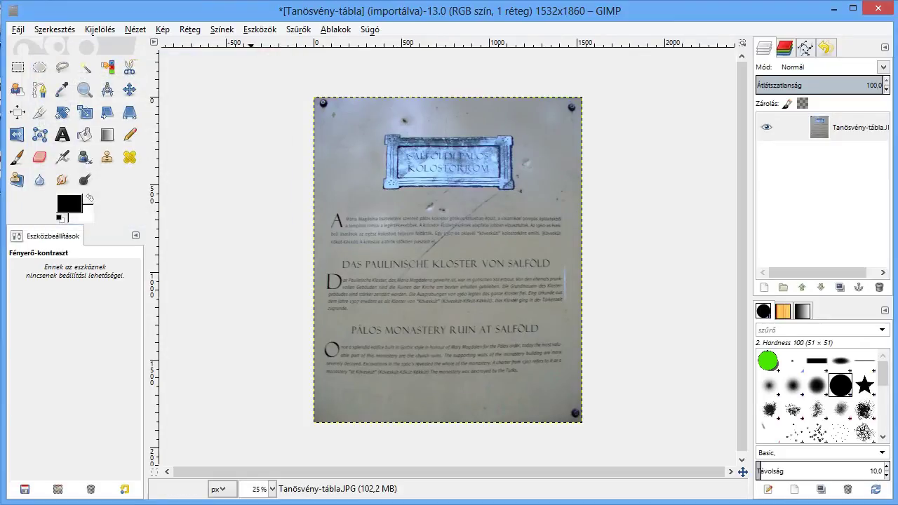
pyautogui.click(222, 29)
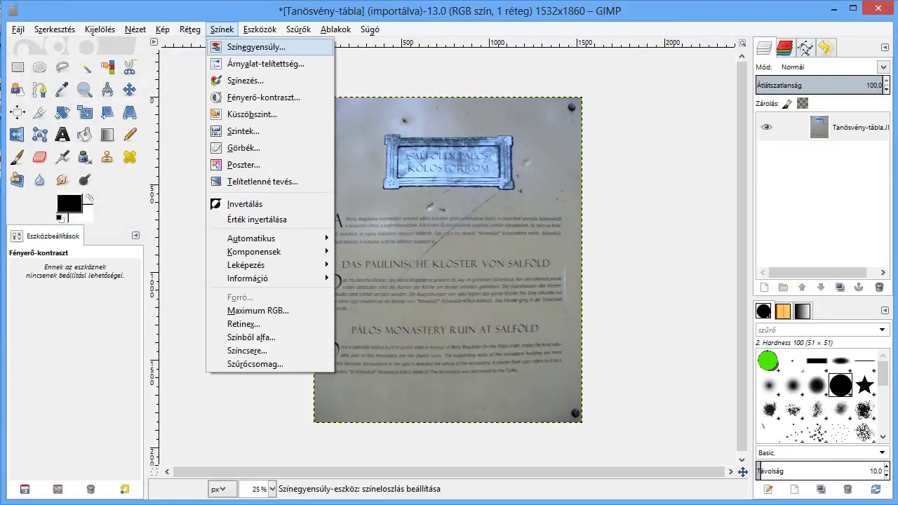
# - Apply Color Balance to the highlights with Cyan–Red 15 and Magenta–Green 19
pyautogui.click(254, 47)
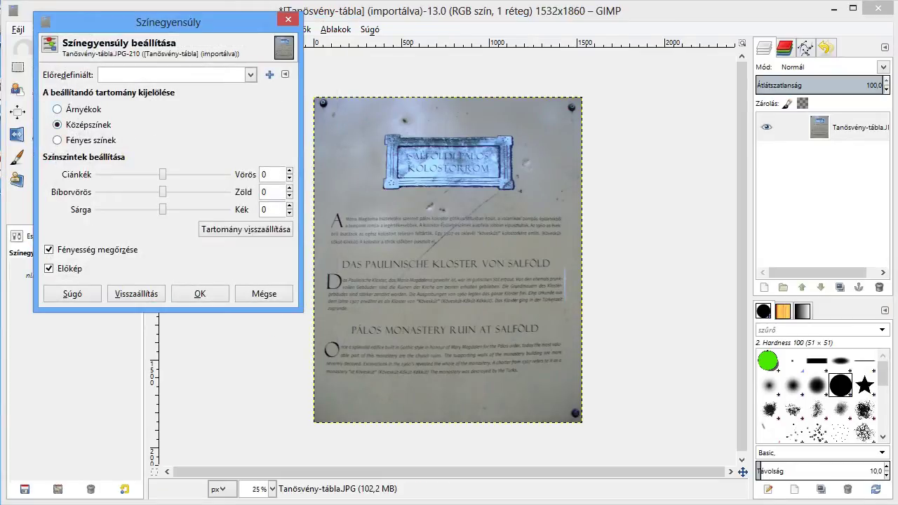
pyautogui.click(57, 109)
pyautogui.click(57, 124)
pyautogui.click(58, 140)
pyautogui.click(57, 124)
pyautogui.moveTo(162, 174)
pyautogui.mouseDown()
pyautogui.moveTo(183, 174)
pyautogui.moveTo(171, 191)
pyautogui.mouseUp()
pyautogui.click(58, 139)
pyautogui.moveTo(163, 174); pyautogui.dragTo(167, 192)
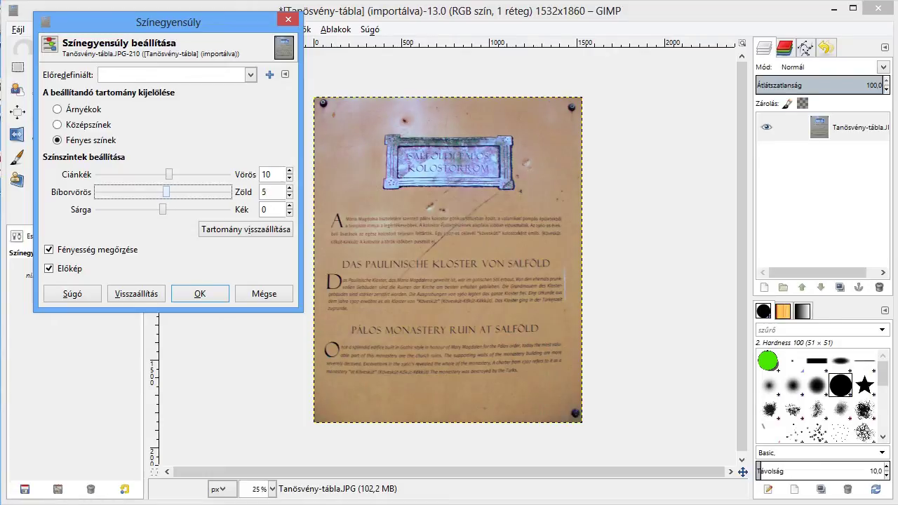
pyautogui.click(246, 228)
pyautogui.moveTo(162, 174); pyautogui.dragTo(174, 191)
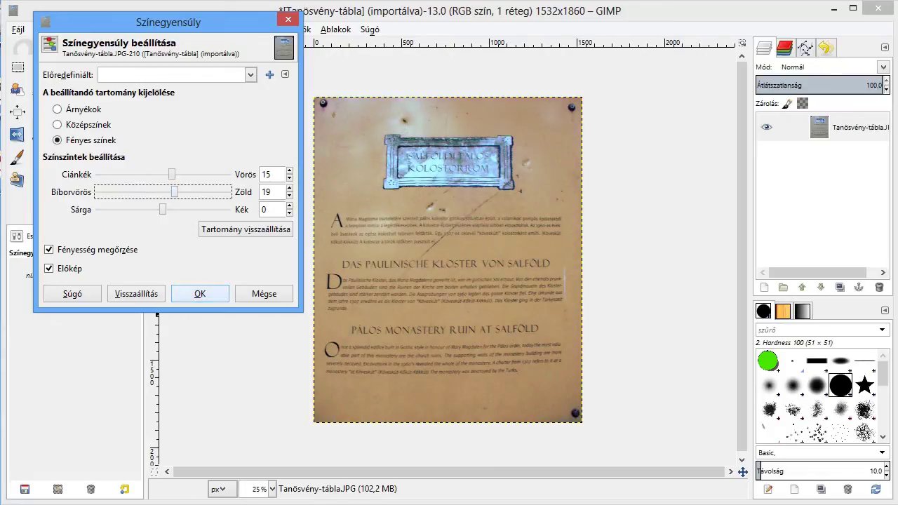
pyautogui.click(200, 294)
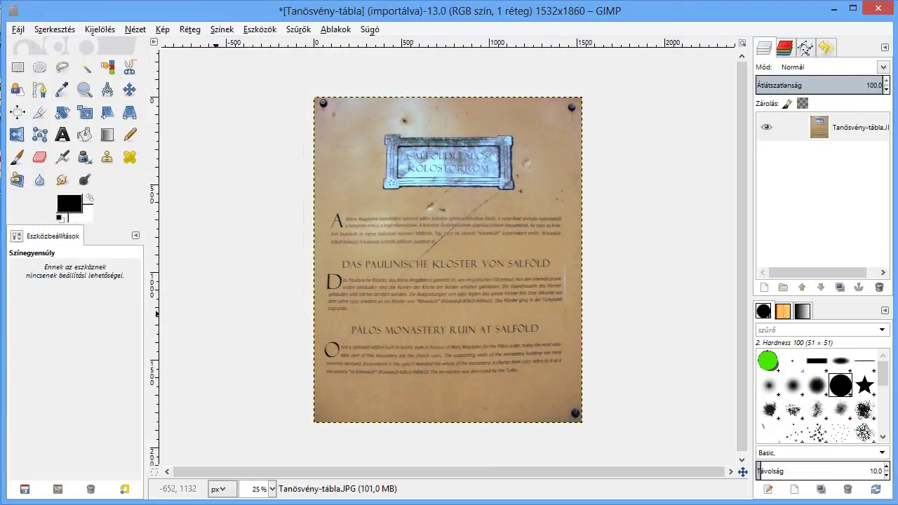
# - Preview the Desaturate grayscale modes, then cancel to keep the colours
pyautogui.click(221, 29)
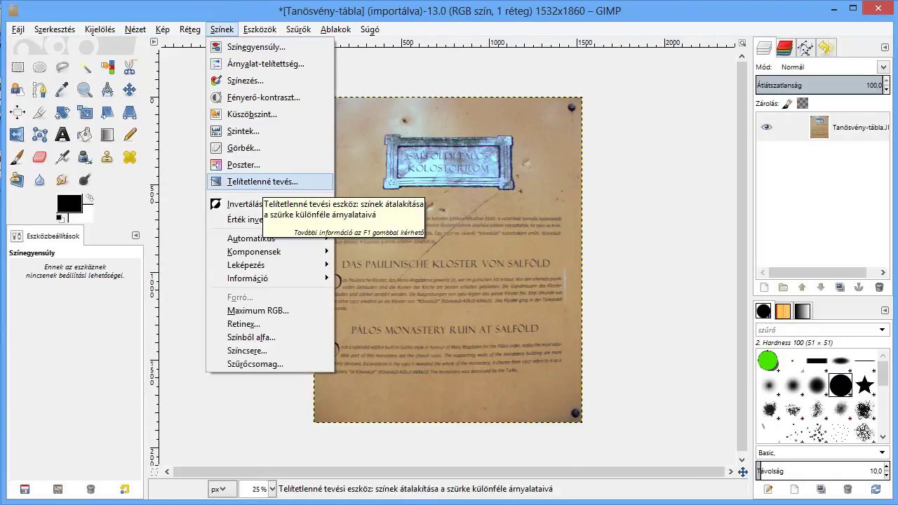
pyautogui.click(263, 182)
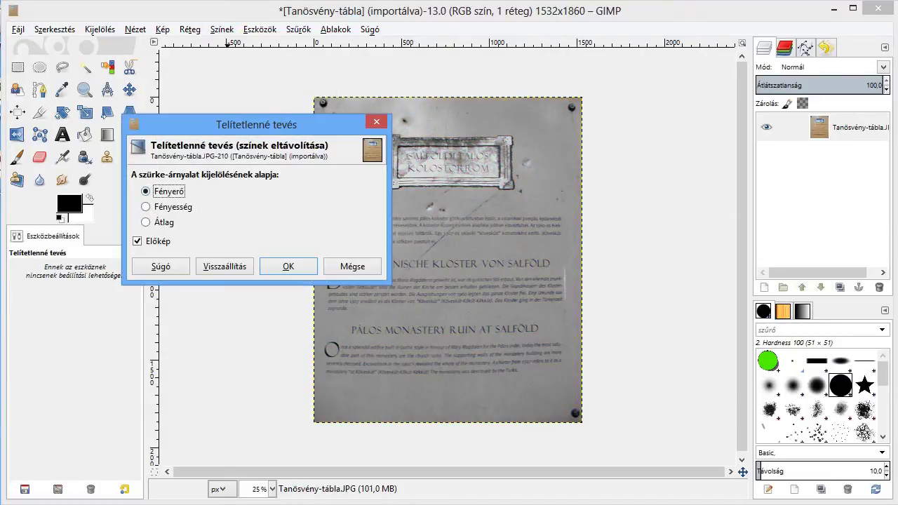
pyautogui.moveTo(257, 125); pyautogui.dragTo(159, 29)
pyautogui.press('Down')
pyautogui.press('Down')
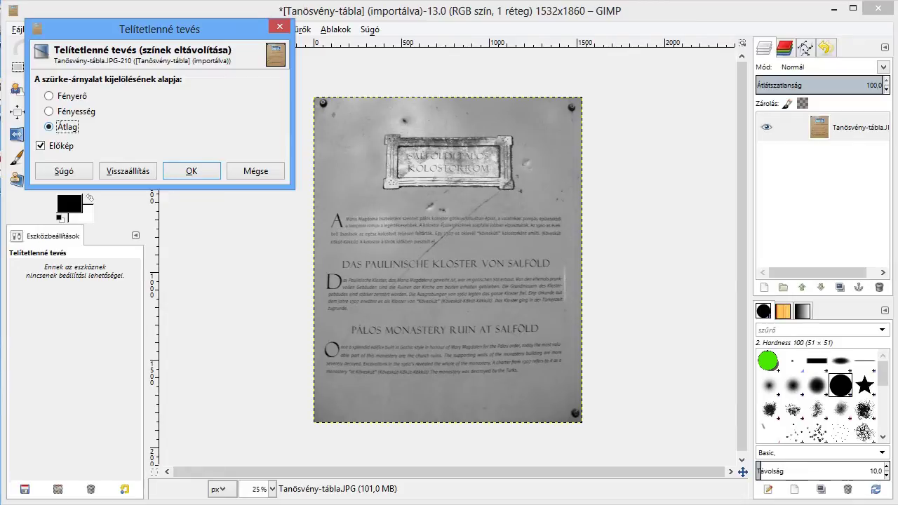
pyautogui.click(128, 171)
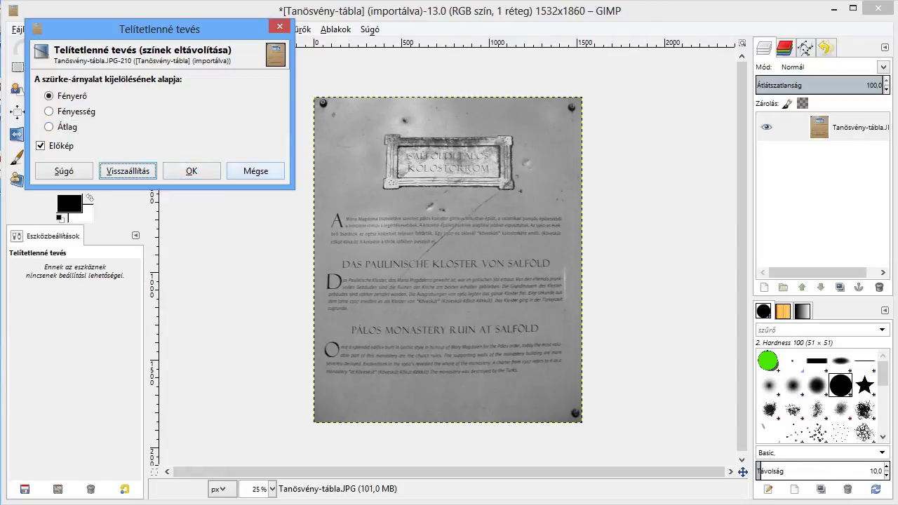
pyautogui.click(255, 170)
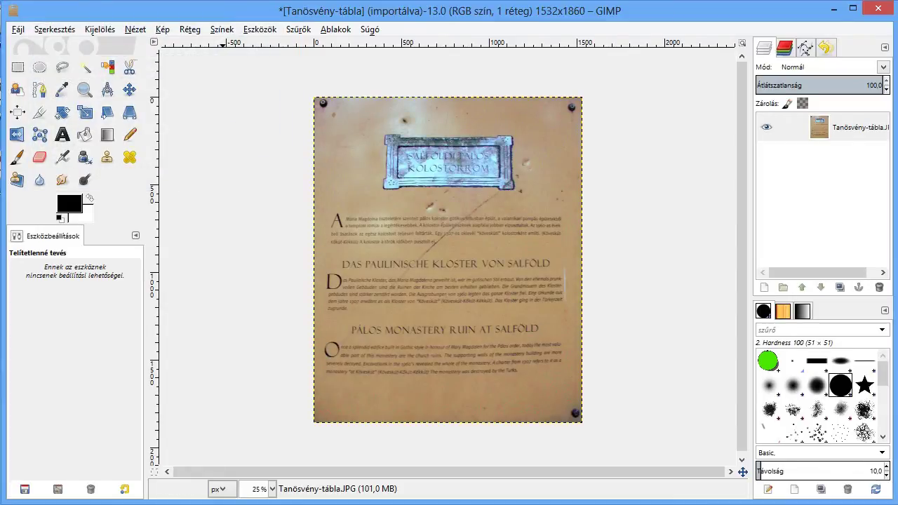
# - Try inverting the photo's colours, then undo the inversion
pyautogui.click(221, 29)
pyautogui.click(258, 204)
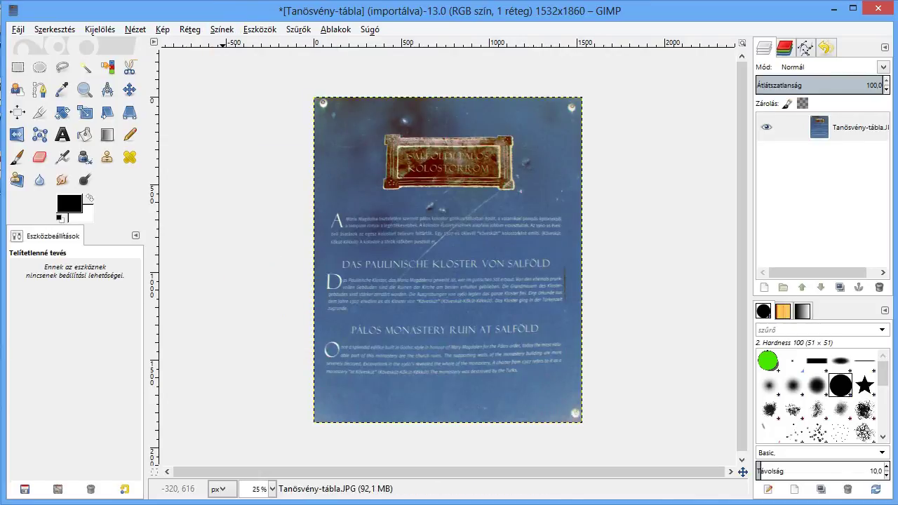
pyautogui.hotkey('ctrl', 'z')
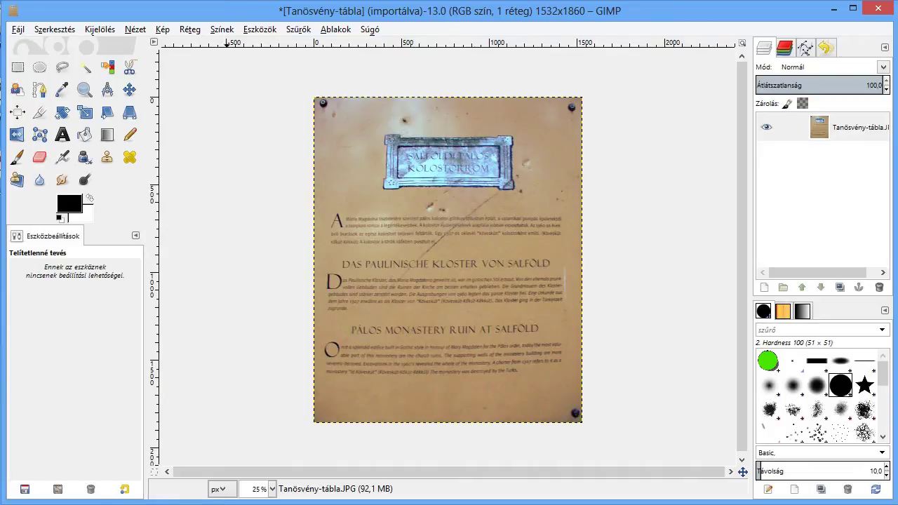
pyautogui.click(222, 29)
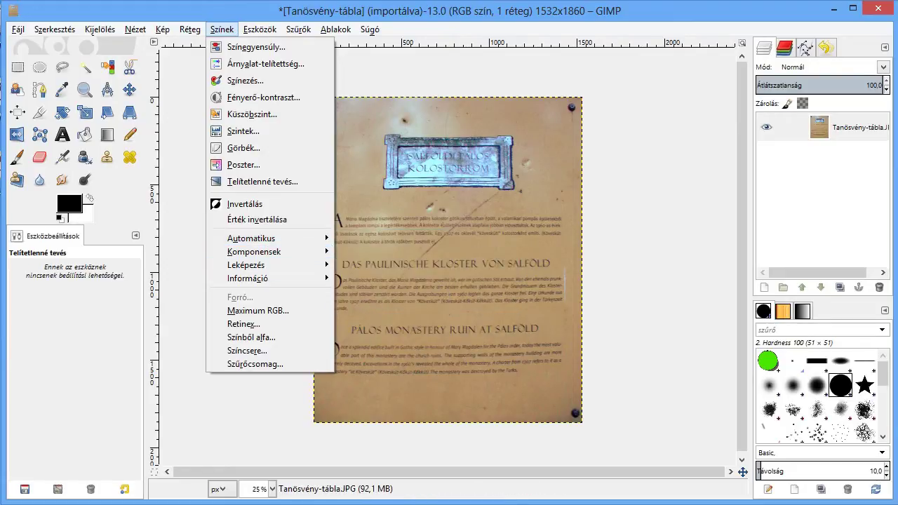
# - Preview yellow, red, green, cyan and blue Colorify tints, then cancel to keep the original
pyautogui.click(246, 350)
pyautogui.click(121, 351)
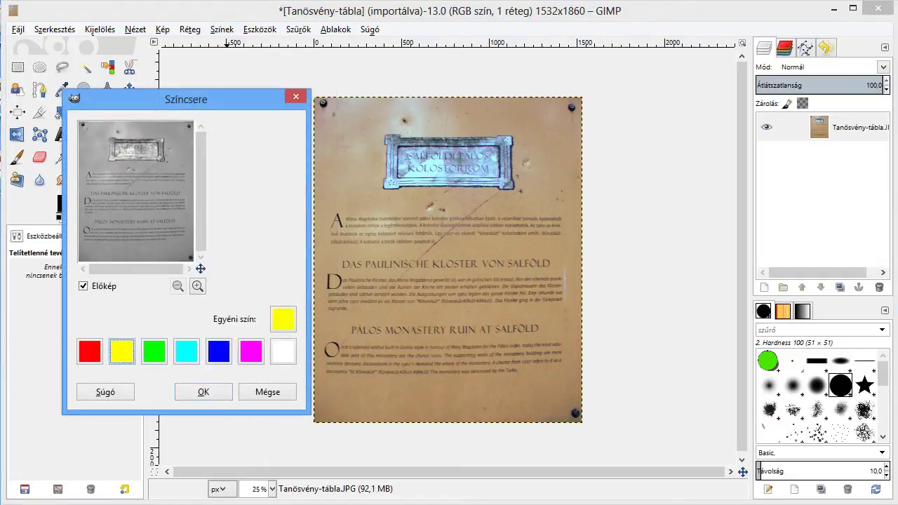
pyautogui.click(89, 351)
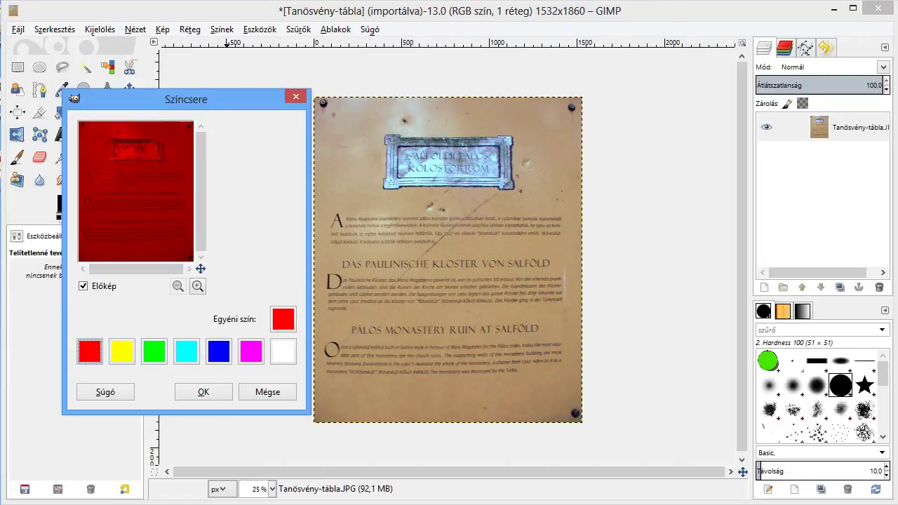
pyautogui.click(154, 351)
pyautogui.click(186, 351)
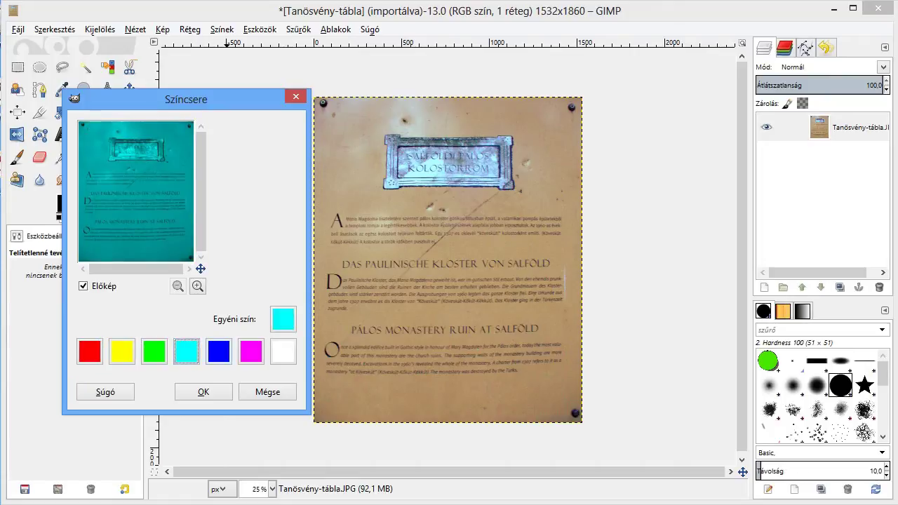
pyautogui.click(218, 351)
pyautogui.click(267, 391)
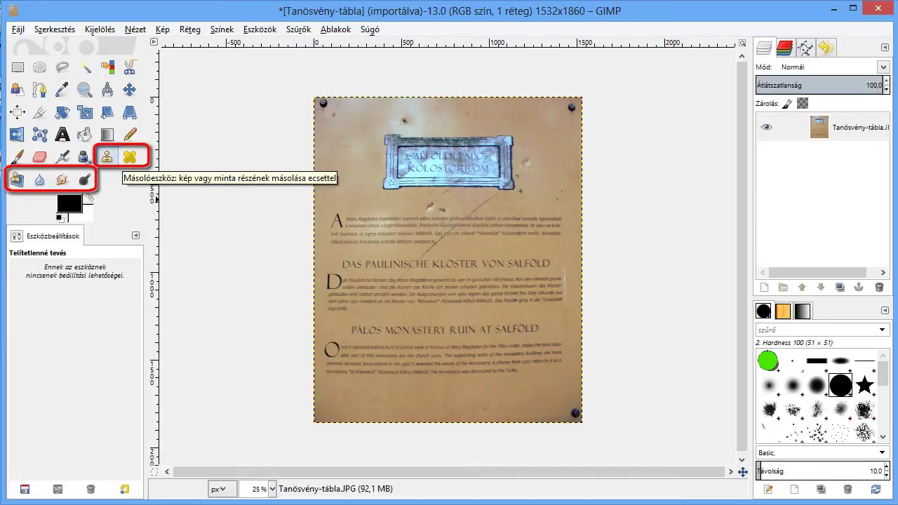
# - Select the Clone tool with brush Size 70 and Angle 178 in Tool Options
pyautogui.click(106, 157)
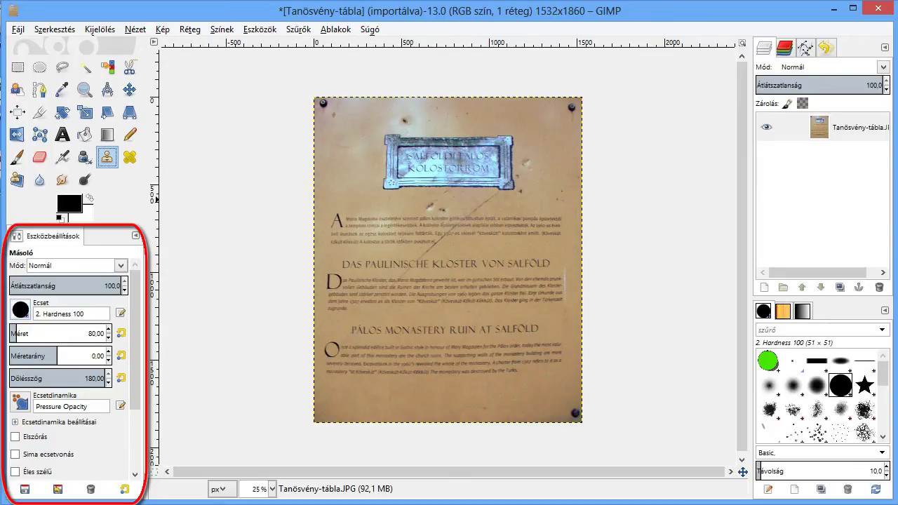
pyautogui.scroll(-2, 106, 379)
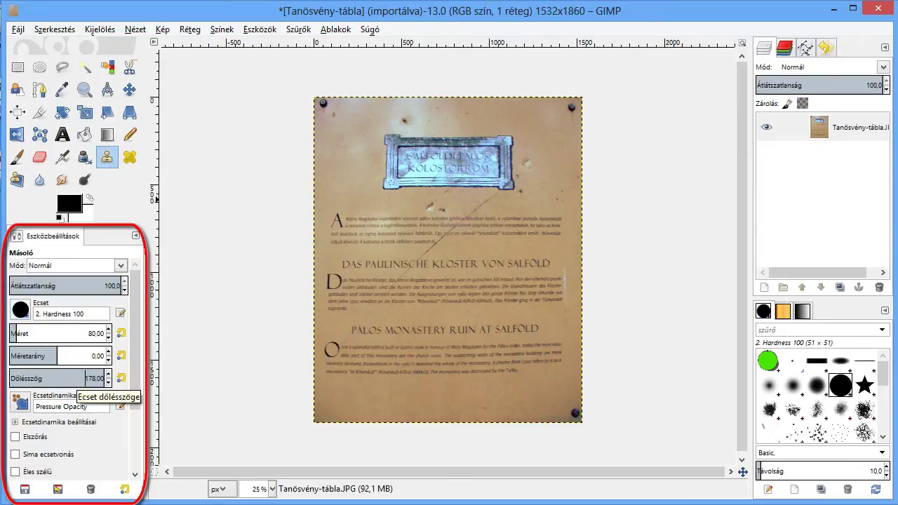
pyautogui.scroll(-1, 134, 337)
pyautogui.scroll(-1, 70, 350)
pyautogui.scroll(-2, 70, 351)
pyautogui.scroll(2, 70, 351)
pyautogui.scroll(3, 70, 351)
pyautogui.press('m')
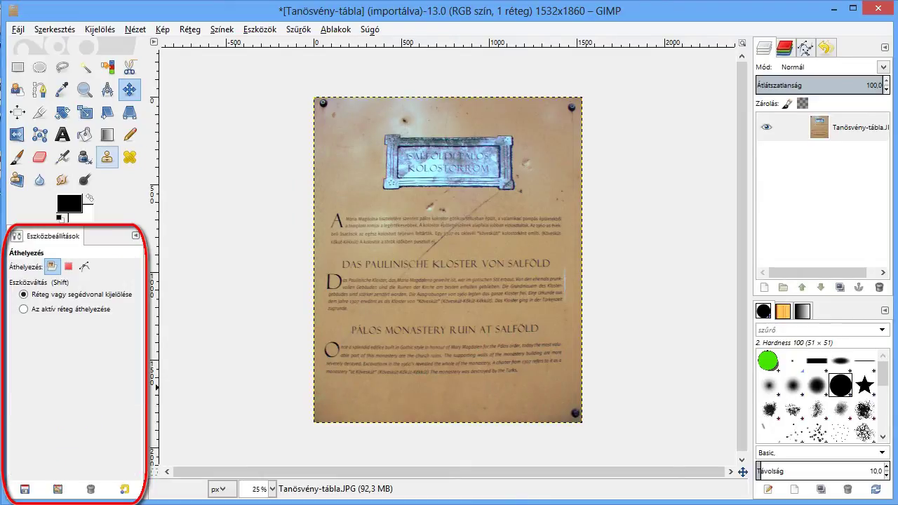
pyautogui.click(107, 156)
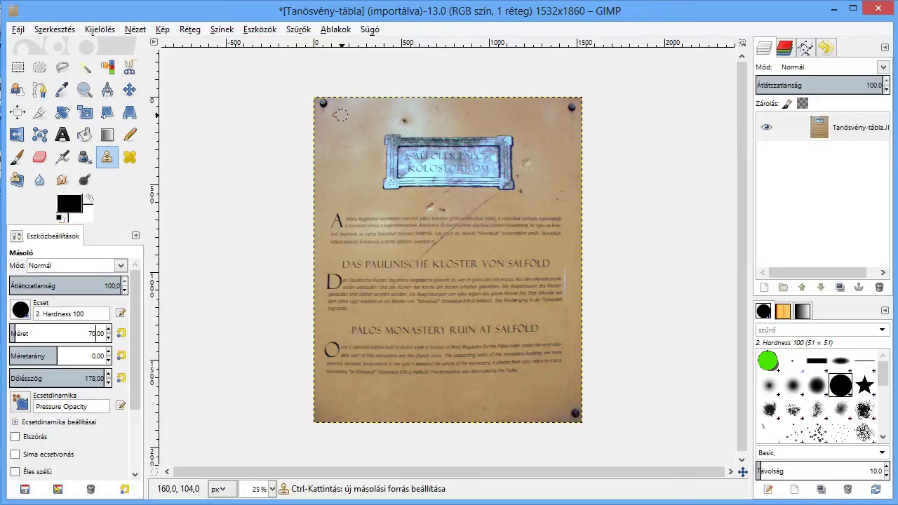
# - Set a clone source on clean background near the sign's top-left screw
pyautogui.scroll(3, 421, 179)
pyautogui.scroll(-3, 501, 300)
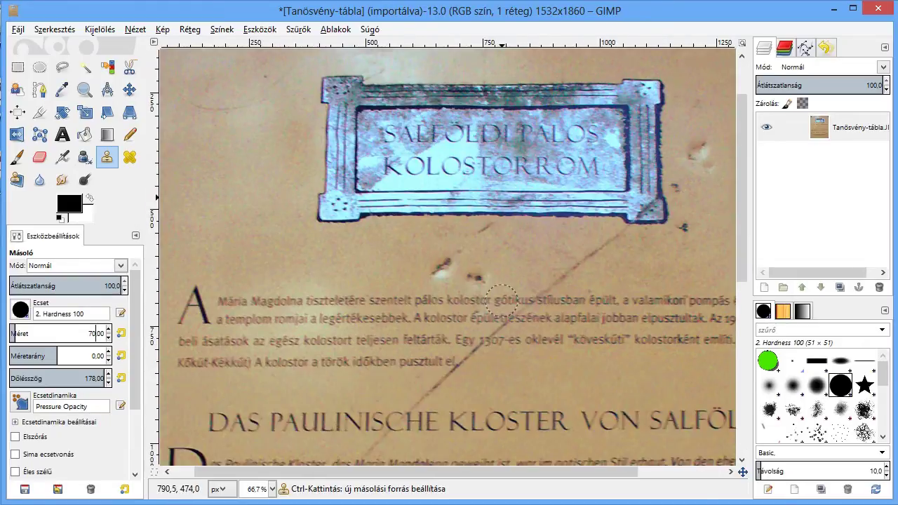
pyautogui.scroll(-1, 463, 365)
pyautogui.scroll(-2, 445, 401)
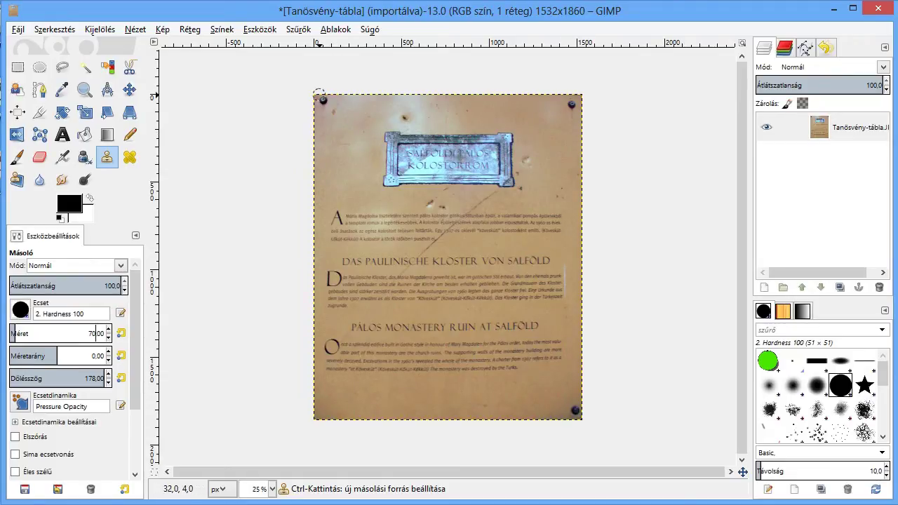
pyautogui.keyDown('ctrl'); pyautogui.scroll(3, 321, 98); pyautogui.keyUp('ctrl')
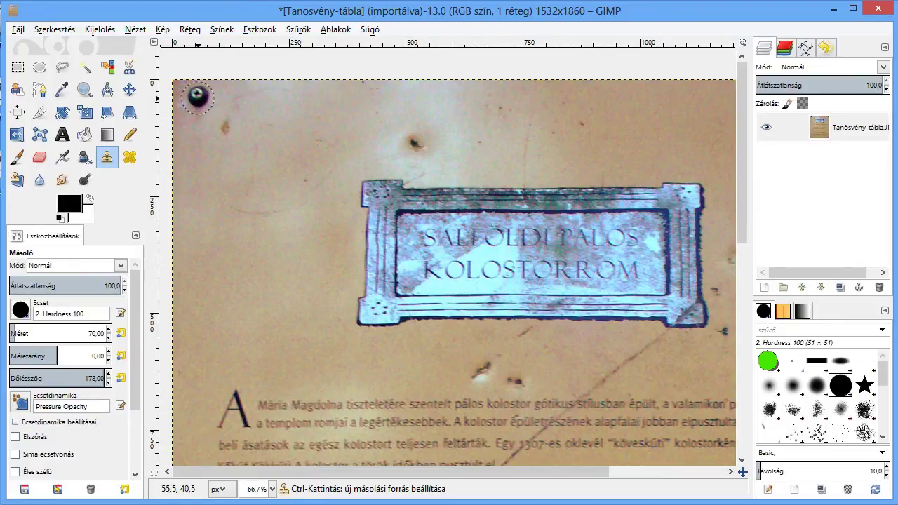
pyautogui.keyDown('ctrl'); pyautogui.click(198, 97); pyautogui.keyUp('ctrl')
# - Clone away the dark blemish near the lower-left corner, then choose the Heal tool
pyautogui.scroll(-4, 267, 205)
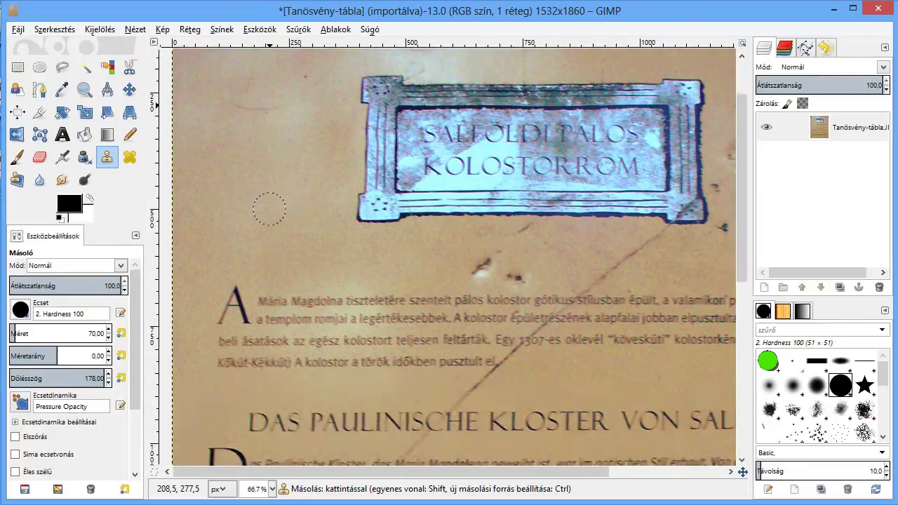
pyautogui.scroll(3, 261, 203)
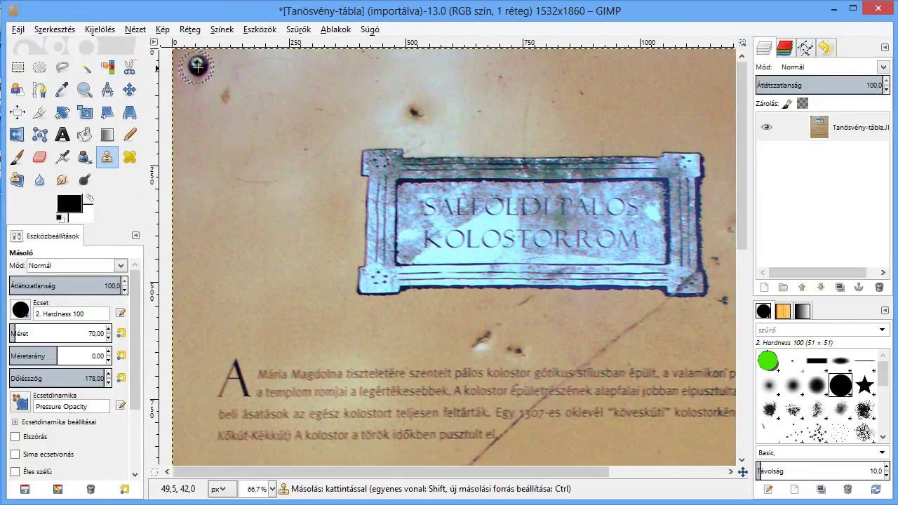
pyautogui.scroll(-5, 255, 239)
pyautogui.scroll(-5, 258, 211)
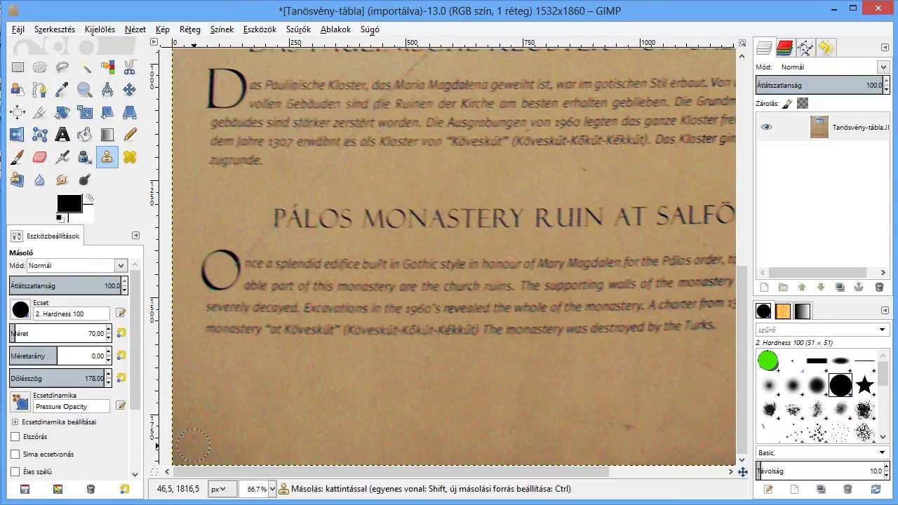
pyautogui.keyDown('ctrl'); pyautogui.click(194, 443); pyautogui.keyUp('ctrl')
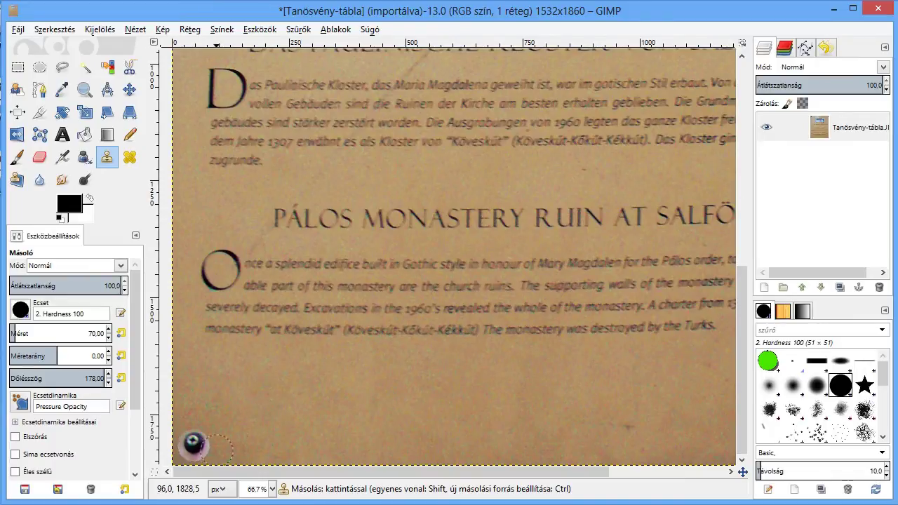
pyautogui.scroll(5, 260, 374)
pyautogui.scroll(6, 259, 374)
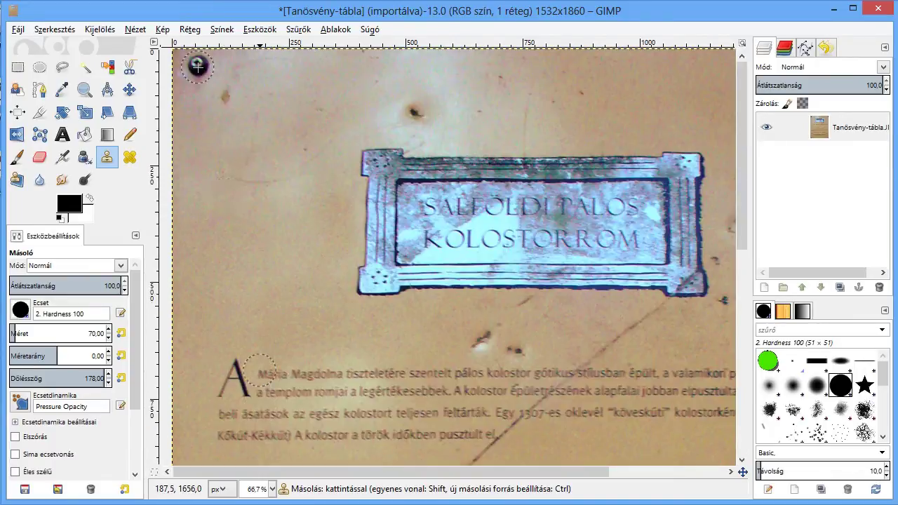
pyautogui.scroll(-5, 267, 265)
pyautogui.scroll(-6, 267, 264)
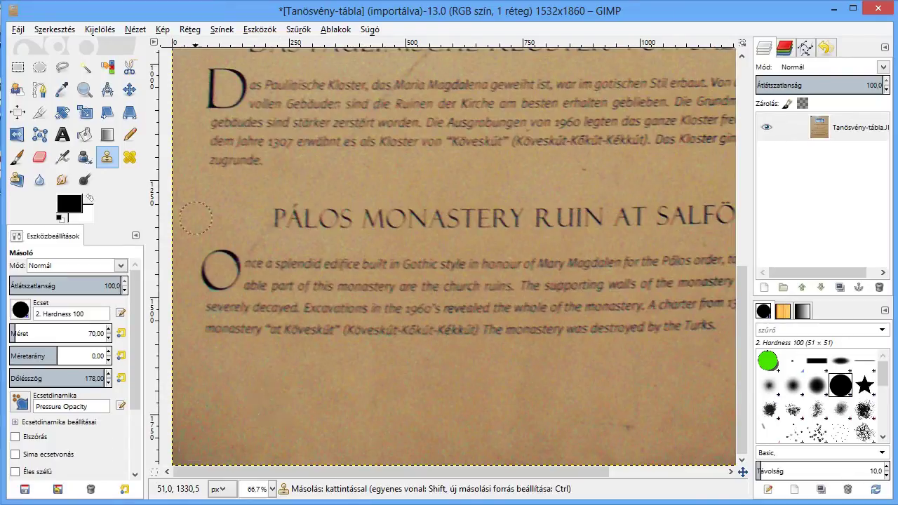
pyautogui.click(130, 157)
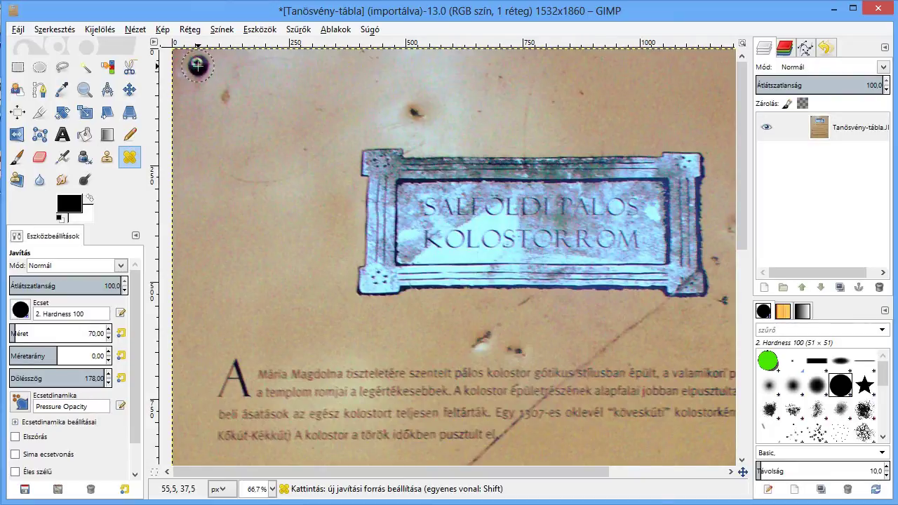
# - Heal the spot in the bottom-left corner using a source near the top-left corner
pyautogui.keyDown('ctrl'); pyautogui.click(198, 65); pyautogui.keyUp('ctrl')
pyautogui.scroll(-3, 290, 214)
pyautogui.scroll(-5, 290, 214)
pyautogui.scroll(-2, 290, 214)
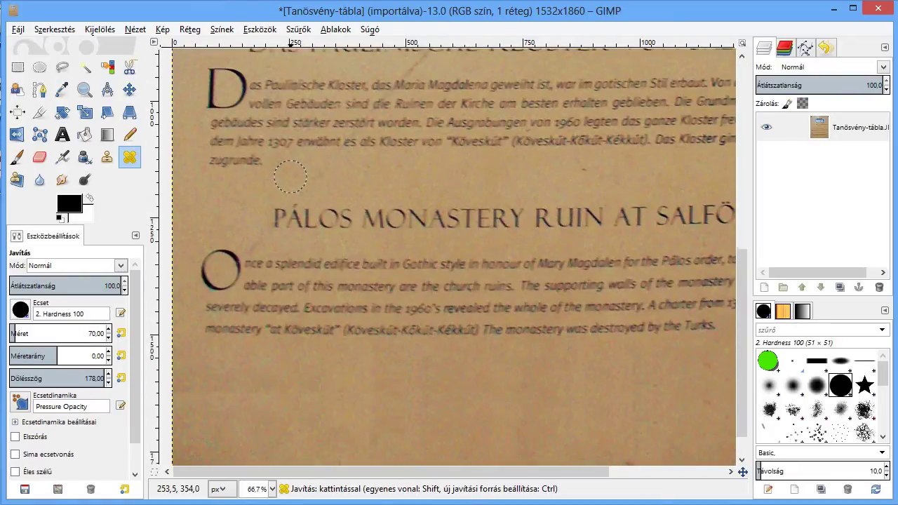
pyautogui.click(192, 446)
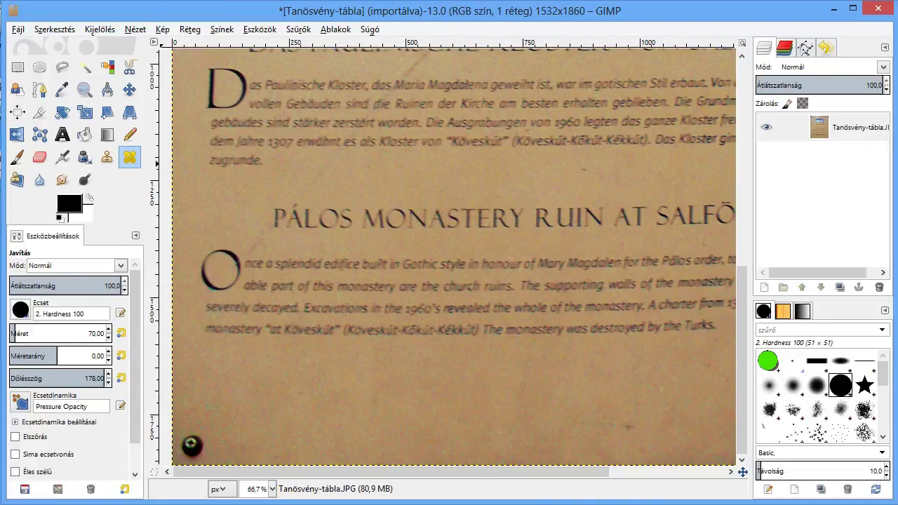
pyautogui.scroll(5, 301, 276)
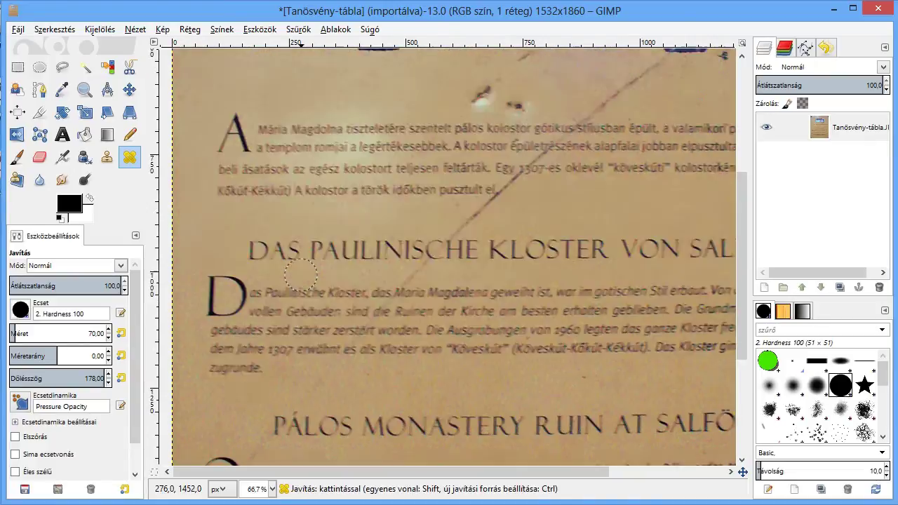
pyautogui.scroll(3, 300, 276)
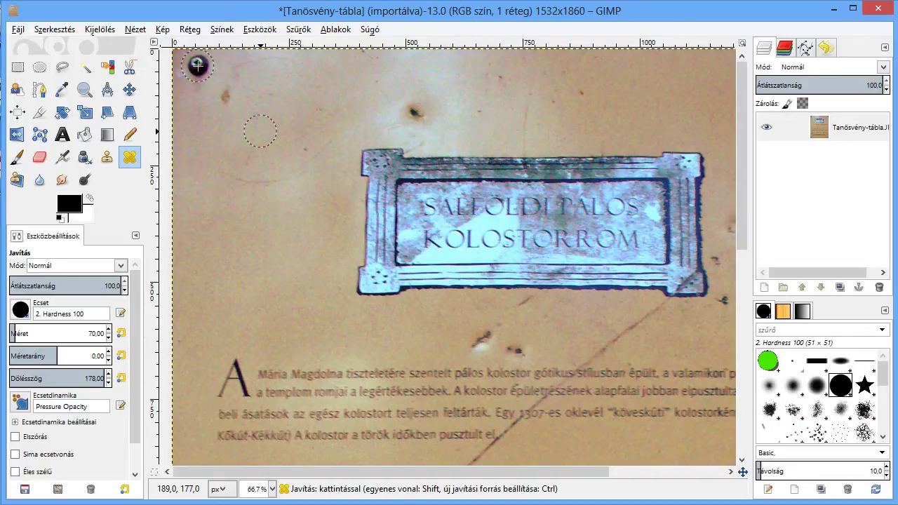
pyautogui.scroll(-5, 265, 206)
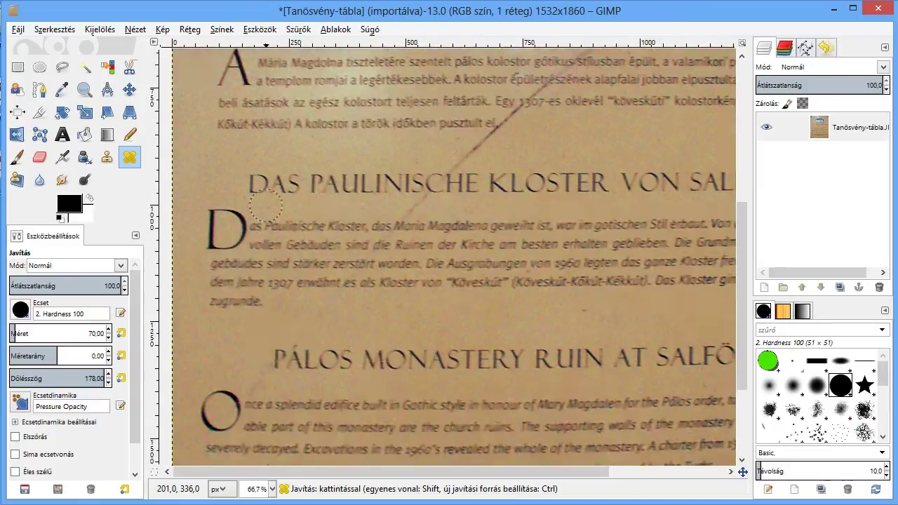
pyautogui.scroll(-4, 266, 206)
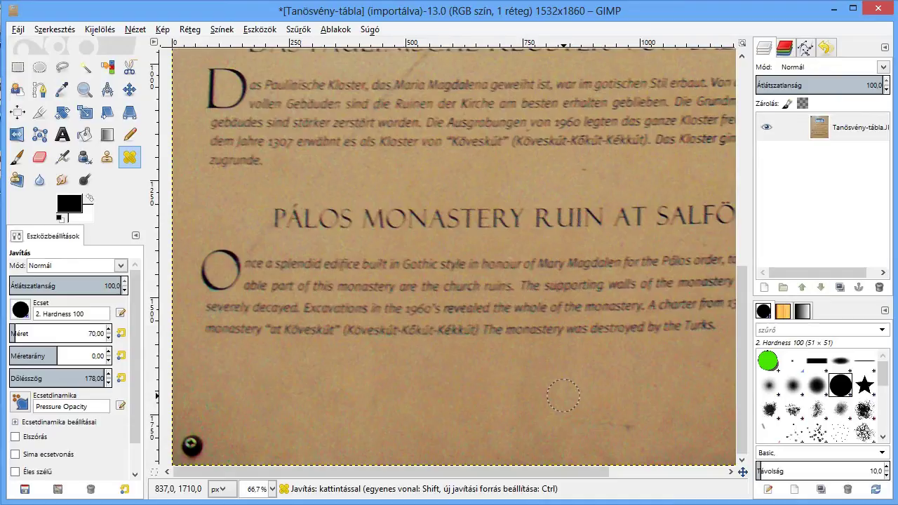
# - Heal the small dark spots below the English paragraph from fresh clean background
pyautogui.keyDown('ctrl'); pyautogui.click(563, 395); pyautogui.keyUp('ctrl')
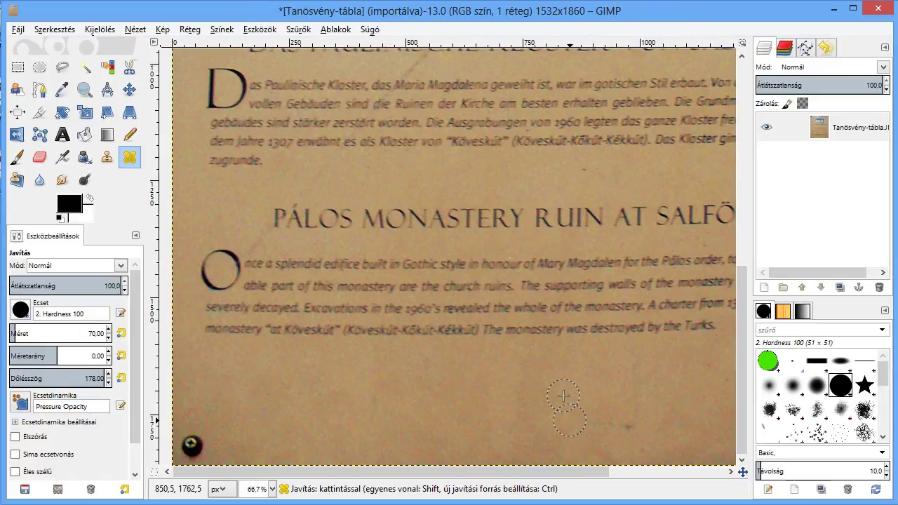
pyautogui.click(627, 427)
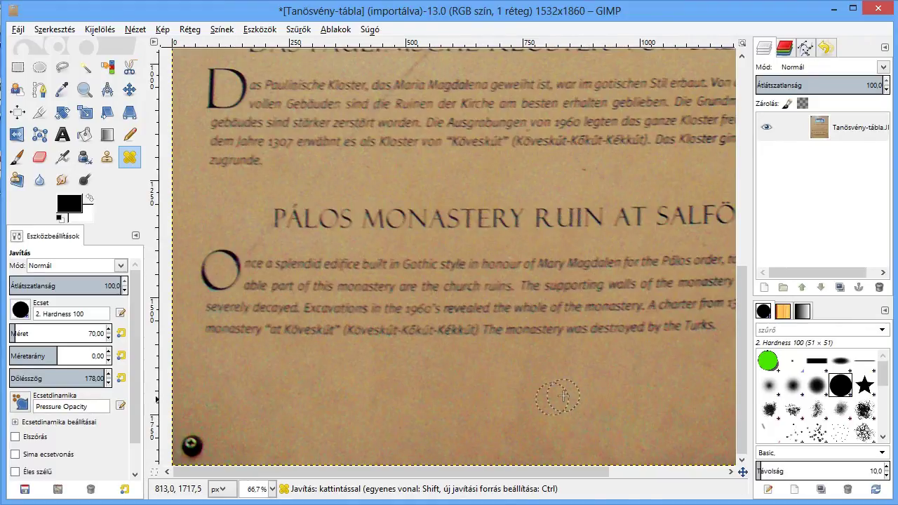
pyautogui.click(580, 437)
pyautogui.scroll(5, 435, 393)
pyautogui.scroll(5, 430, 385)
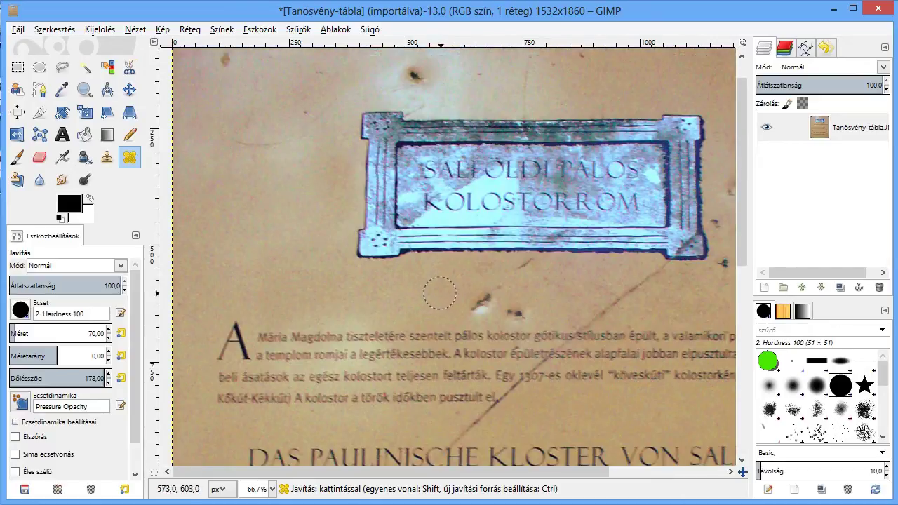
# - Heal the dark blemishes below the title plaque, resampling clean background beside them
pyautogui.click(485, 302)
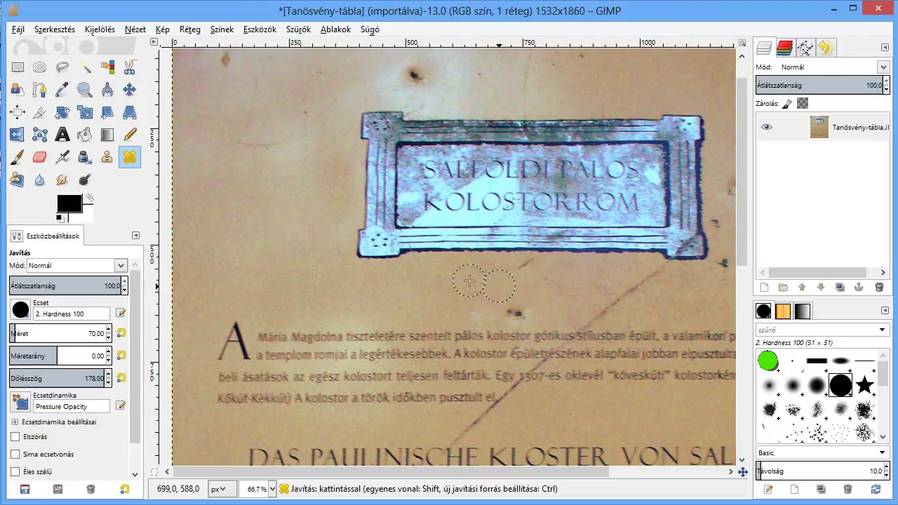
pyautogui.press('ctrl')
pyautogui.keyDown('ctrl'); pyautogui.click(495, 277); pyautogui.keyUp('ctrl')
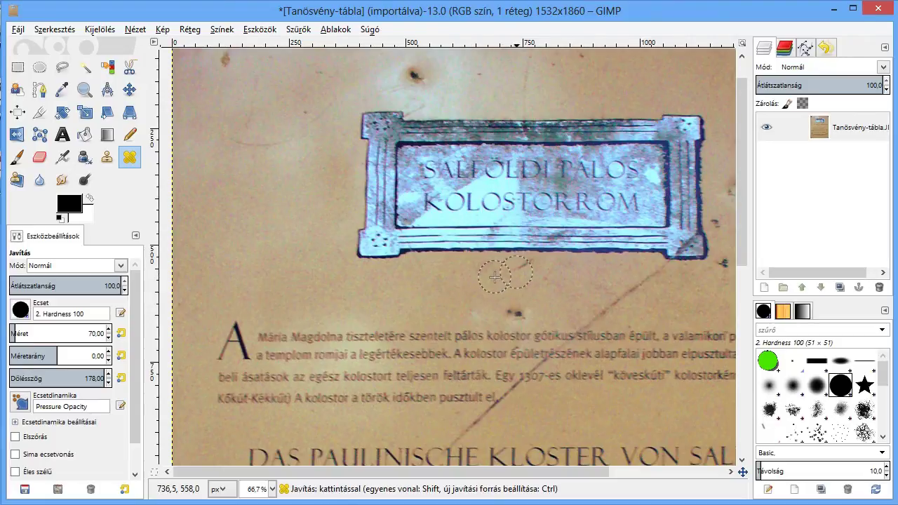
pyautogui.keyDown('ctrl'); pyautogui.click(550, 287); pyautogui.keyUp('ctrl')
pyautogui.keyDown('ctrl'); pyautogui.click(512, 307); pyautogui.keyUp('ctrl')
pyautogui.click(512, 308)
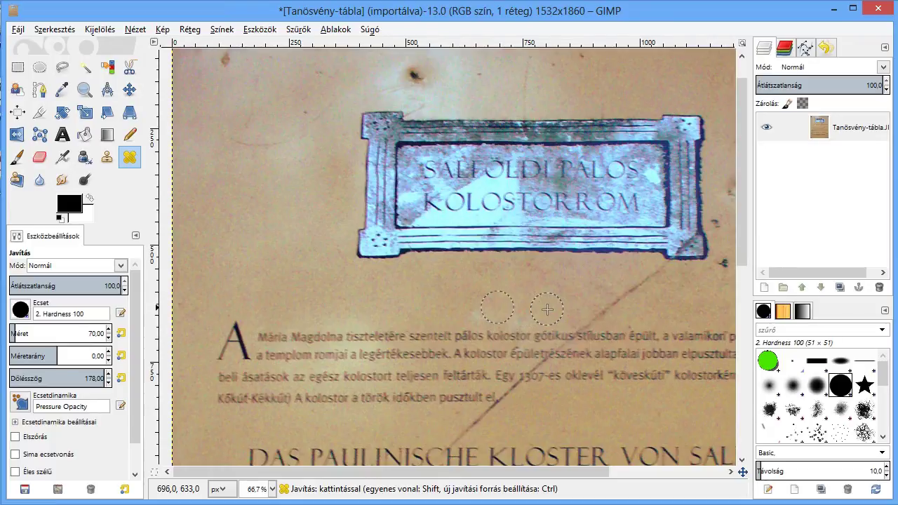
# - Heal away the dark spot above the plaque and set a new source higher up
pyautogui.scroll(1, 561, 272)
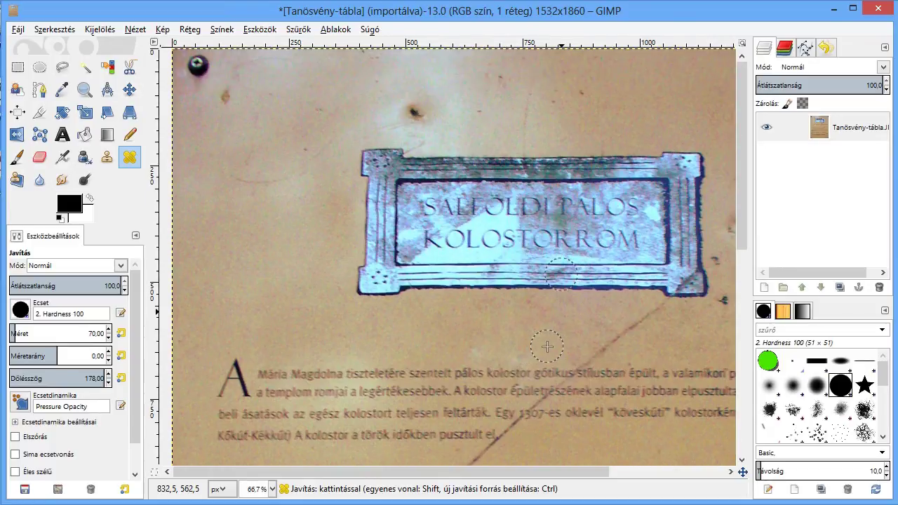
pyautogui.keyDown('ctrl'); pyautogui.click(472, 118); pyautogui.keyUp('ctrl')
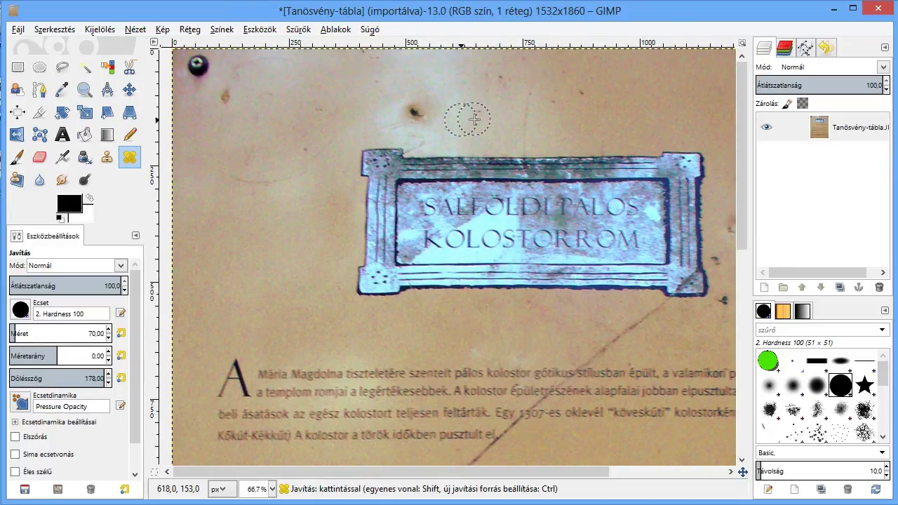
pyautogui.click(416, 113)
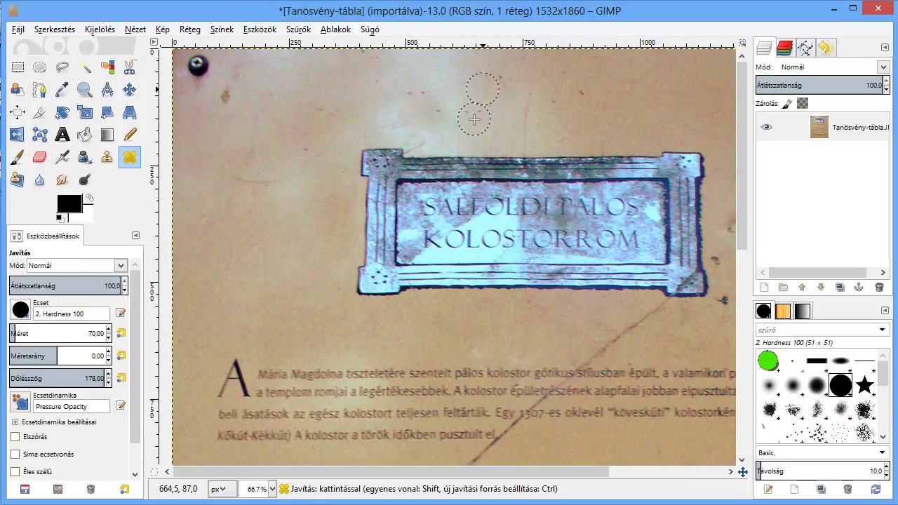
pyautogui.keyDown('ctrl'); pyautogui.click(484, 87); pyautogui.keyUp('ctrl')
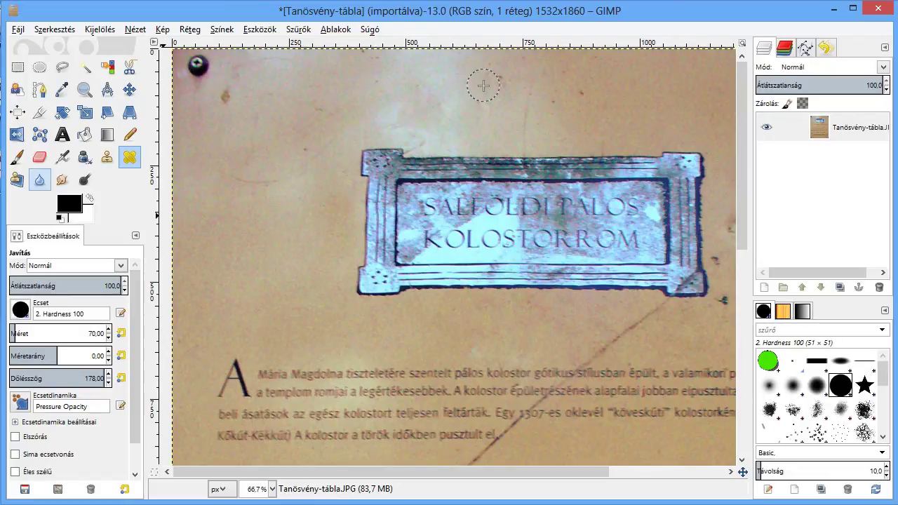
# - Choose Blur/Sharpen and set Dynamics Fade length to 505 and Rate to 81,9
pyautogui.click(39, 180)
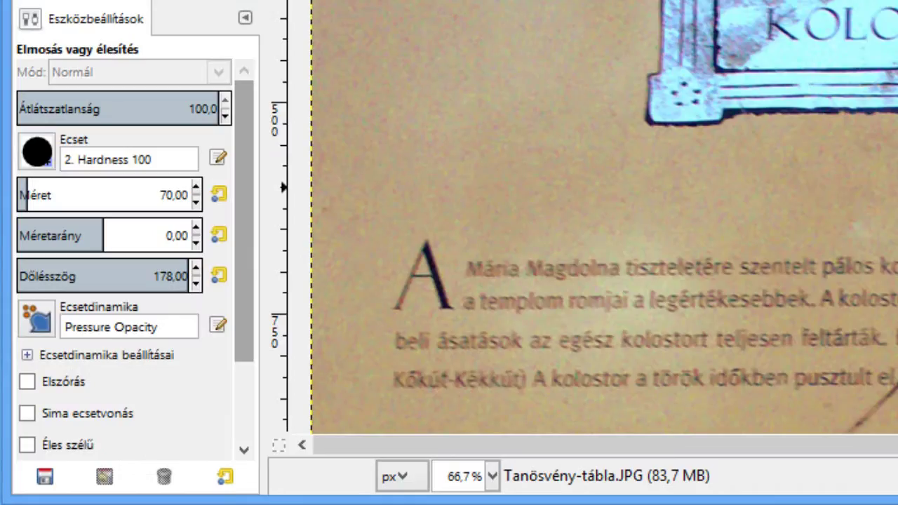
pyautogui.scroll(-2, 77, 351)
pyautogui.scroll(-3, 77, 351)
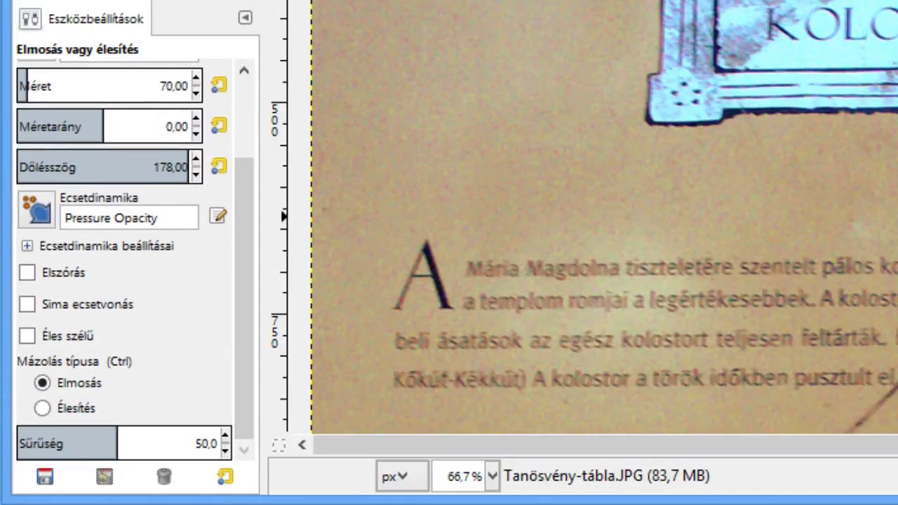
pyautogui.click(27, 245)
pyautogui.moveTo(40, 291); pyautogui.dragTo(98, 292)
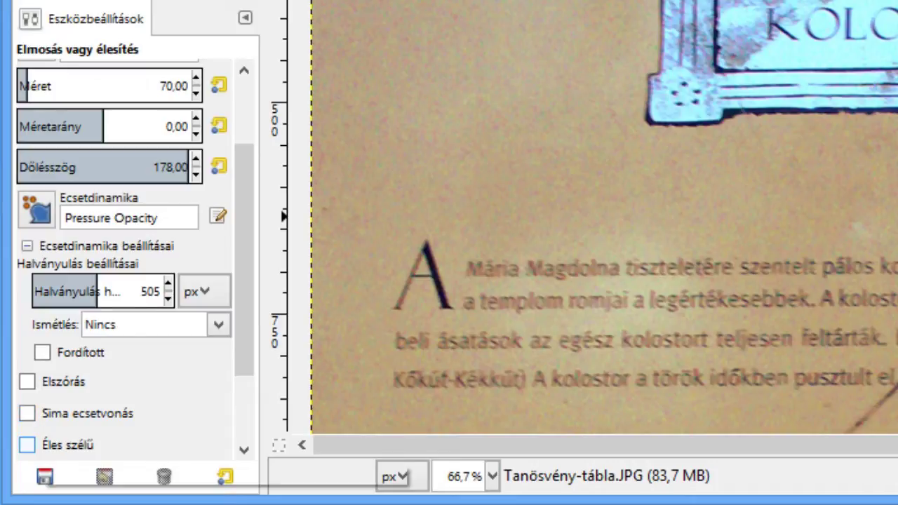
pyautogui.scroll(-1, 127, 266)
pyautogui.scroll(-2, 126, 267)
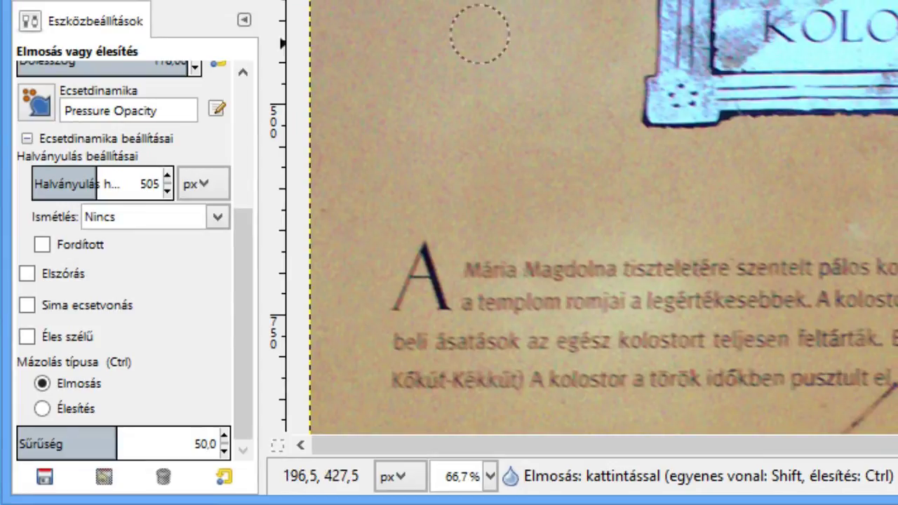
pyautogui.click(167, 439)
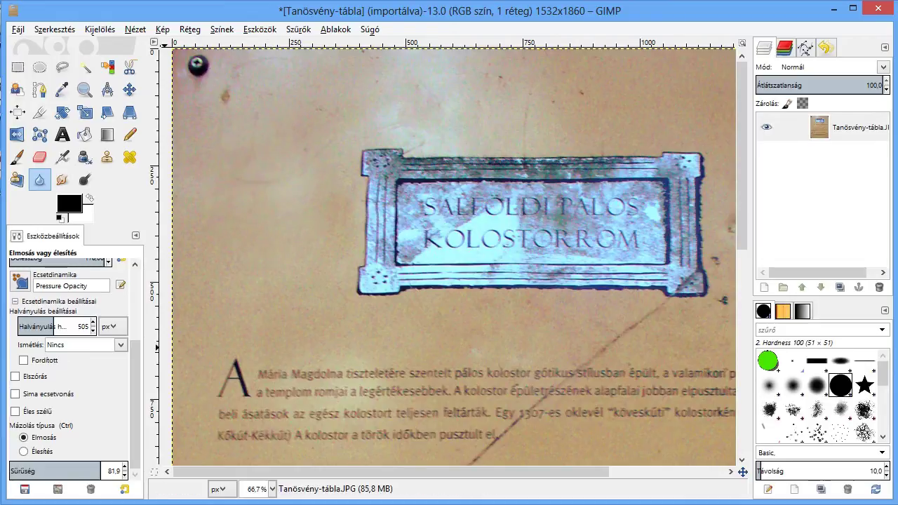
# - In Sharpen mode, sharpen the Hungarian paragraph's lettering, including 'egész kolostort' and 'teljesen'
pyautogui.click(23, 452)
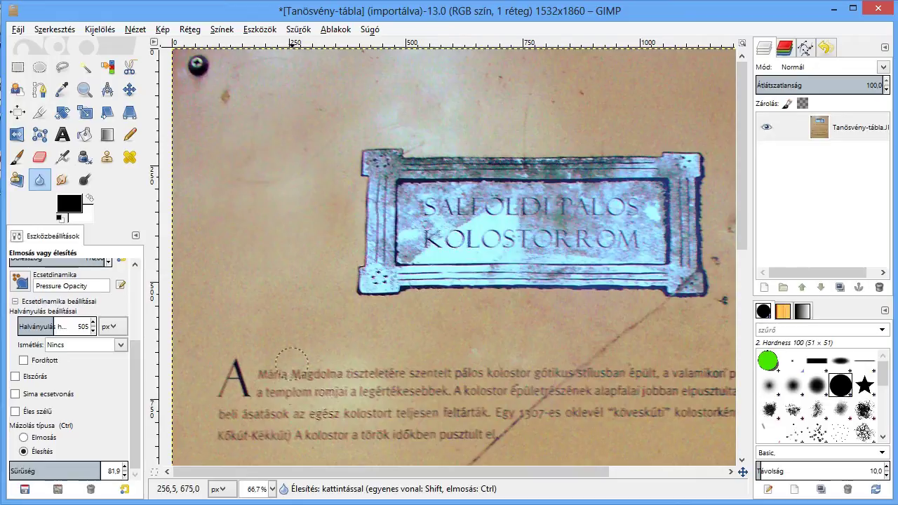
pyautogui.moveTo(383, 420)
pyautogui.mouseDown()
pyautogui.moveTo(393, 392)
pyautogui.moveTo(342, 387)
pyautogui.moveTo(417, 398)
pyautogui.mouseUp()
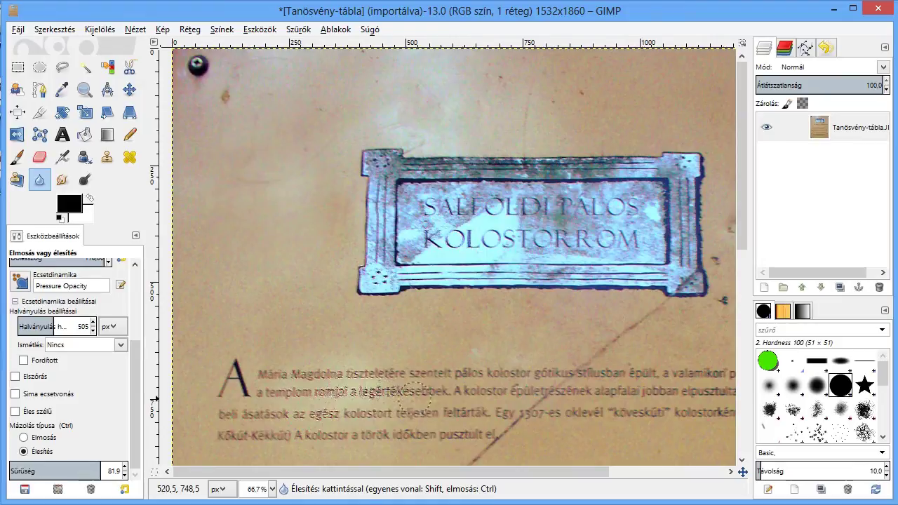
pyautogui.moveTo(275, 407)
pyautogui.mouseDown()
pyautogui.moveTo(309, 400)
pyautogui.moveTo(285, 442)
pyautogui.moveTo(237, 407)
pyautogui.moveTo(228, 424)
pyautogui.moveTo(213, 413)
pyautogui.mouseUp()
pyautogui.moveTo(346, 425); pyautogui.dragTo(461, 418)
# - Undo an accidental blur smear on a text line and switch to the Smudge tool
pyautogui.moveTo(391, 472); pyautogui.dragTo(460, 472)
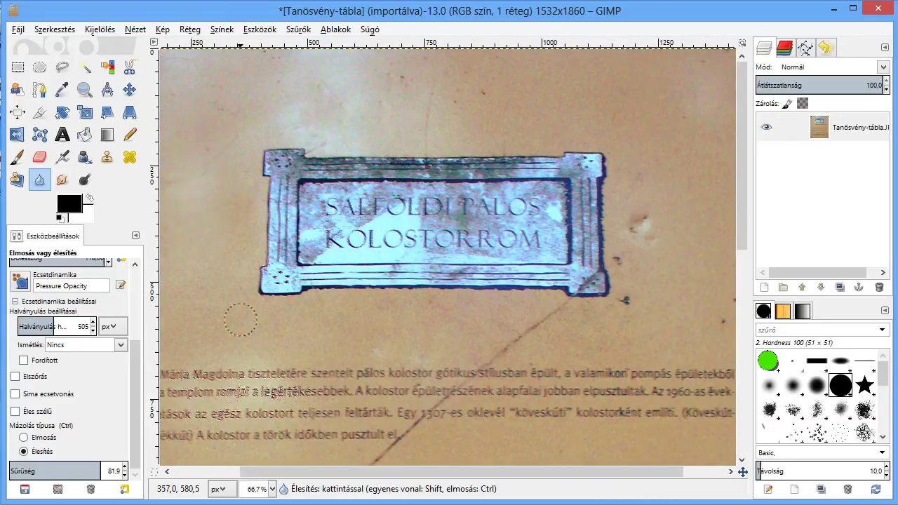
pyautogui.press('ctrl')
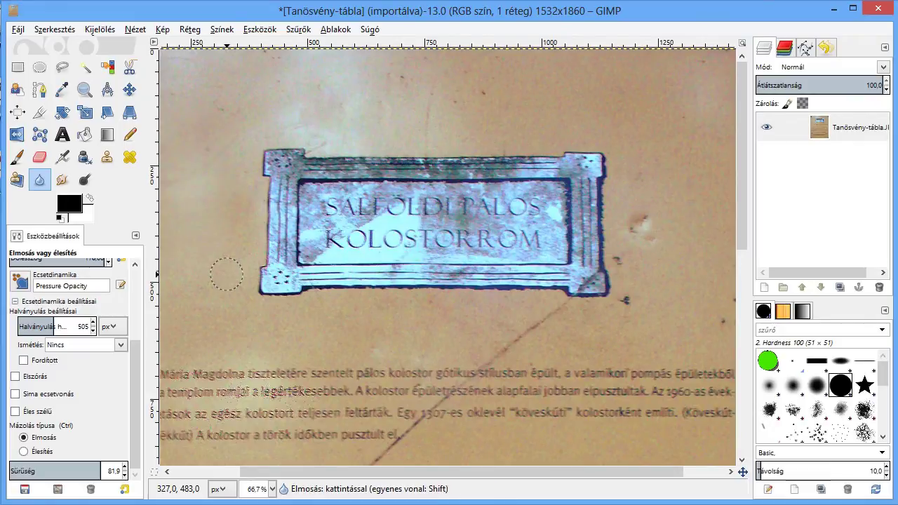
pyautogui.hotkey('ctrl', 'z')
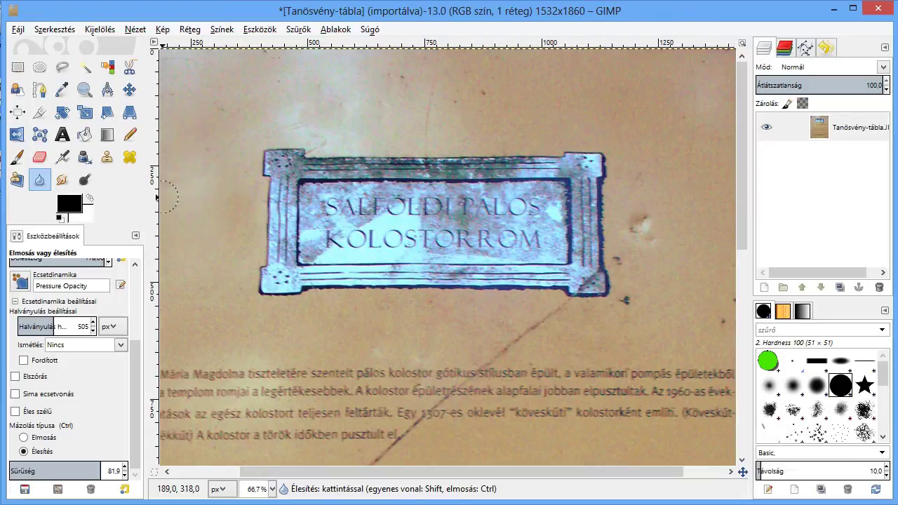
pyautogui.click(63, 180)
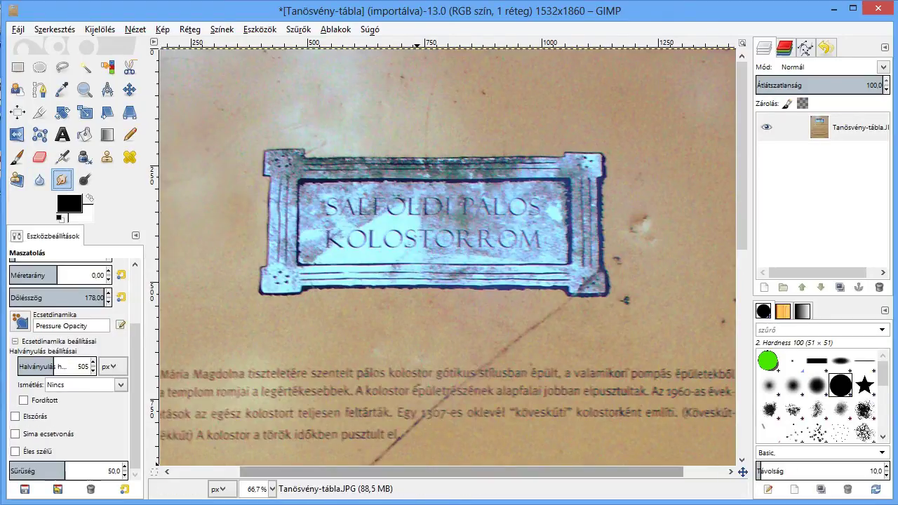
# - Smudge away the crack right of the text and the blotches on the wall
pyautogui.moveTo(421, 472); pyautogui.dragTo(461, 472)
pyautogui.moveTo(506, 334); pyautogui.dragTo(510, 339)
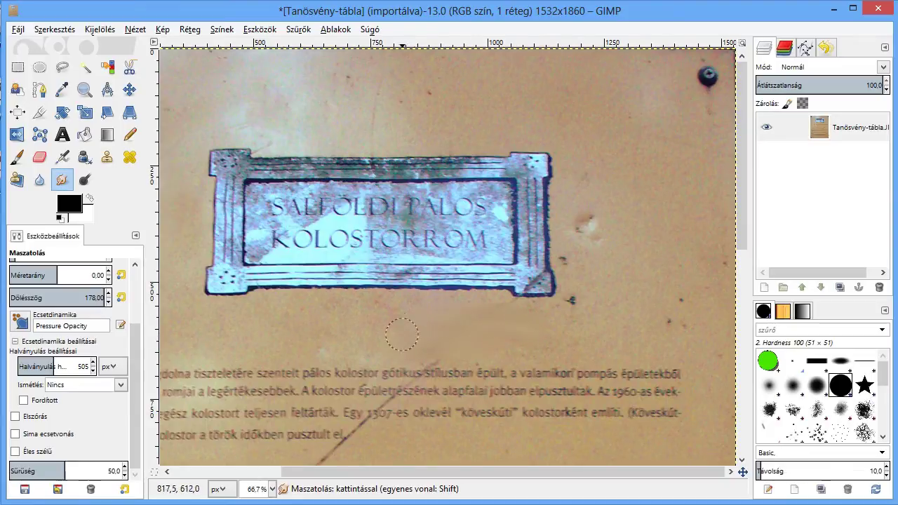
pyautogui.moveTo(591, 235); pyautogui.dragTo(585, 212)
pyautogui.moveTo(597, 280)
pyautogui.mouseDown()
pyautogui.moveTo(594, 222)
pyautogui.moveTo(569, 227)
pyautogui.moveTo(586, 270)
pyautogui.moveTo(616, 226)
pyautogui.moveTo(589, 162)
pyautogui.mouseUp()
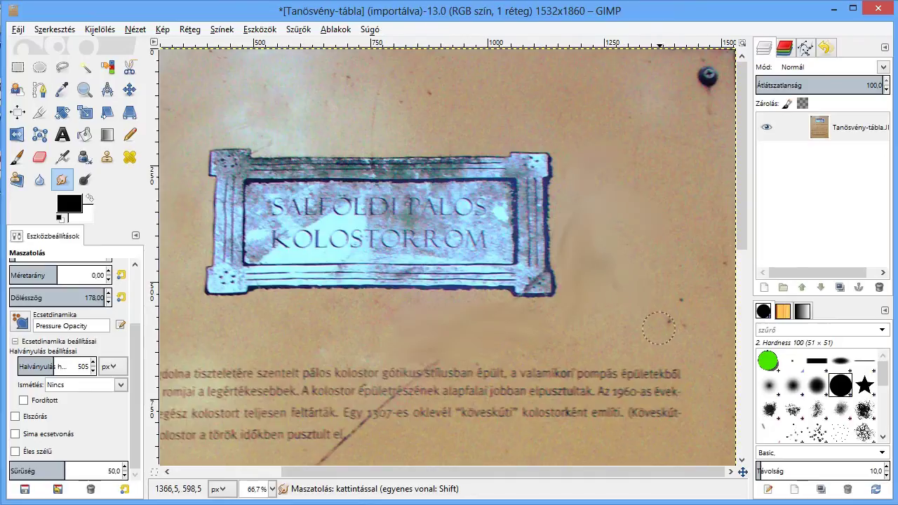
# - Smear the plaque's lower-right corner and pale streaks from KOLO along the frame
pyautogui.moveTo(552, 284)
pyautogui.mouseDown()
pyautogui.moveTo(590, 267)
pyautogui.moveTo(603, 231)
pyautogui.moveTo(555, 280)
pyautogui.moveTo(534, 334)
pyautogui.mouseUp()
pyautogui.moveTo(337, 245); pyautogui.dragTo(303, 294)
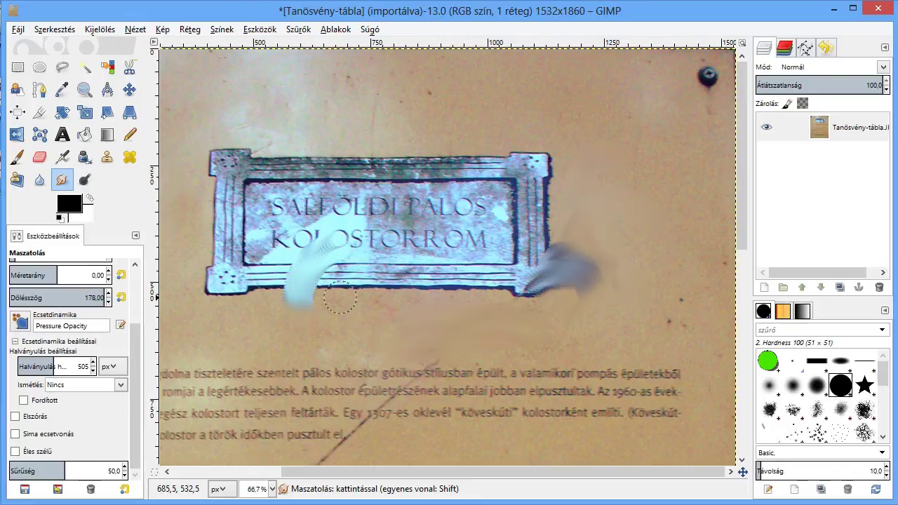
pyautogui.moveTo(369, 249); pyautogui.dragTo(309, 298)
pyautogui.moveTo(374, 271); pyautogui.dragTo(351, 307)
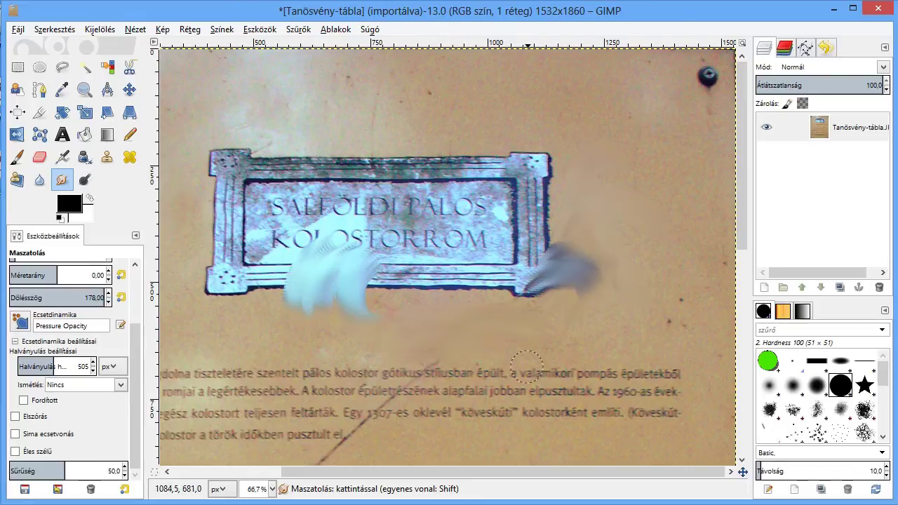
# - Set smudge Rate to 8,8, adjust Fade length to 777, and undo the plaque smears
pyautogui.moveTo(64, 471); pyautogui.dragTo(19, 471)
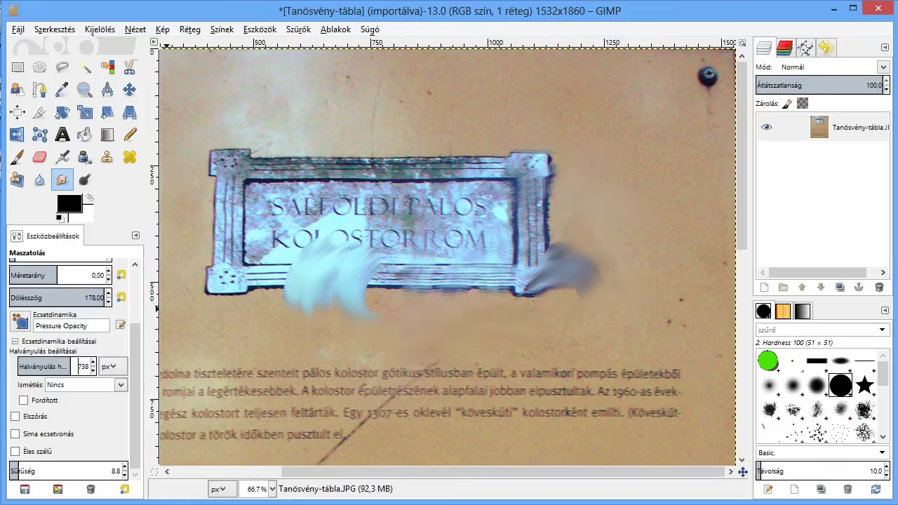
pyautogui.click(75, 361)
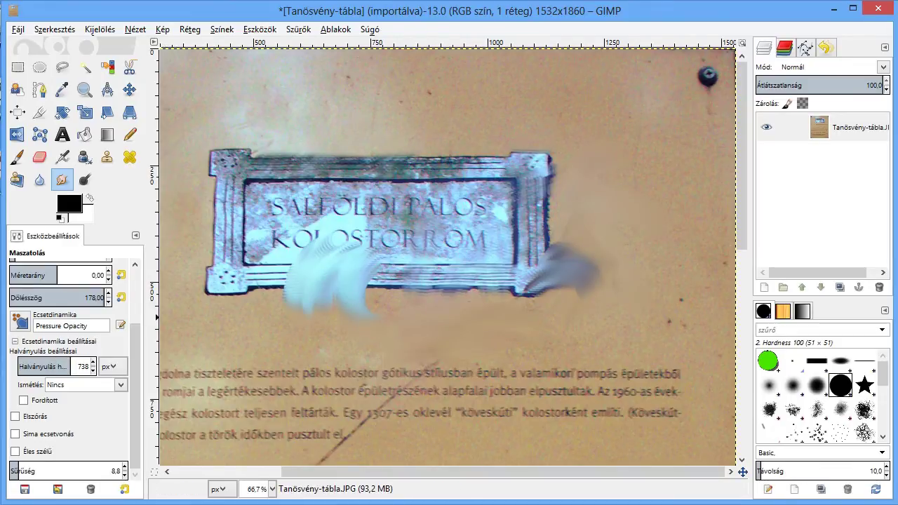
pyautogui.click(36, 362)
pyautogui.moveTo(355, 149); pyautogui.dragTo(272, 146)
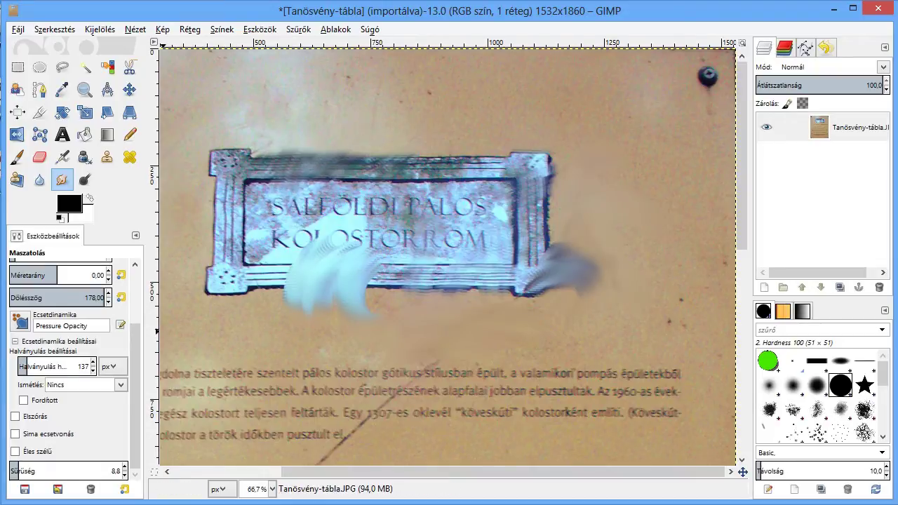
pyautogui.click(74, 366)
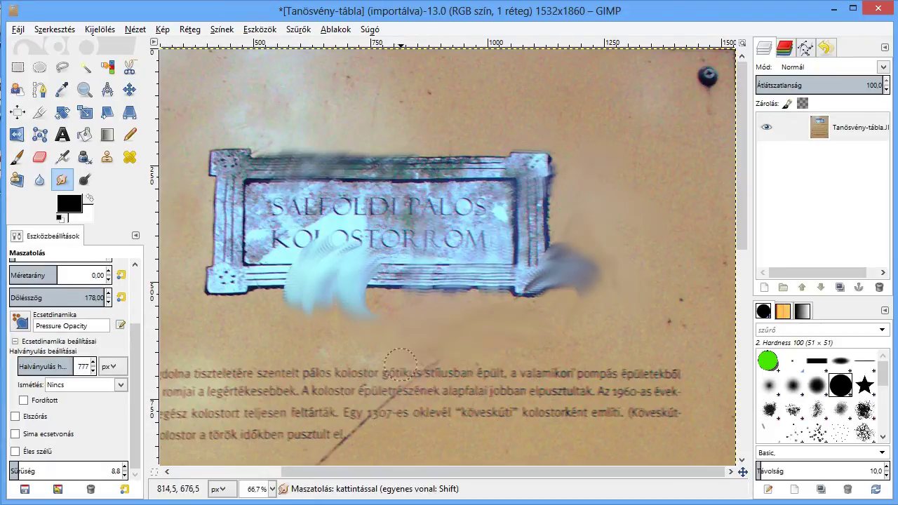
pyautogui.hotkey('ctrl', 'z')
pyautogui.hotkey('ctrl', 'z')
pyautogui.hotkey('ctrl', 'z')
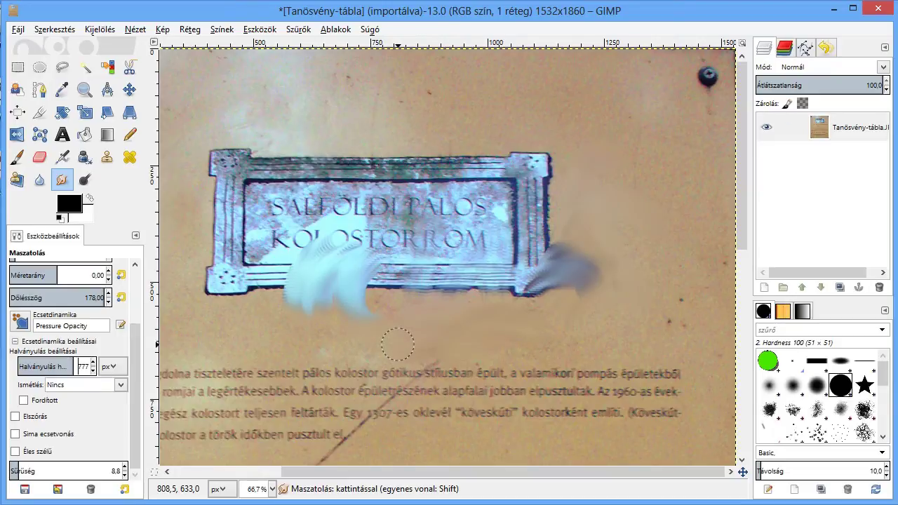
pyautogui.hotkey('ctrl', 'z')
pyautogui.hotkey('ctrl', 'z')
pyautogui.hotkey('ctrl', 'z')
pyautogui.hotkey('ctrl', 'z')
pyautogui.hotkey('ctrl', 'z')
pyautogui.hotkey('ctrl', 'z')
pyautogui.hotkey('ctrl', 'z')
pyautogui.hotkey('ctrl', 'z')
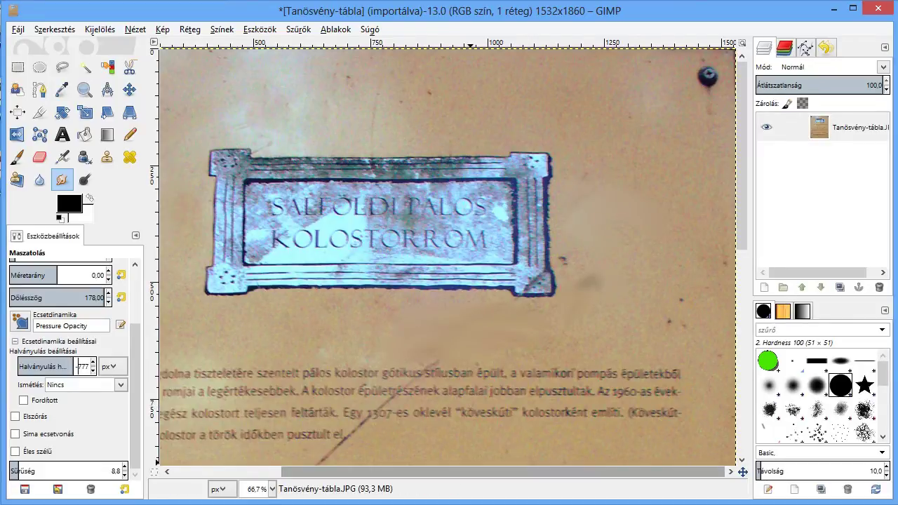
# - With Dodge/Burn, lighten the area left of the plaque and over the first paragraph
pyautogui.keyDown('ctrl'); pyautogui.scroll(-1, 632, 218); pyautogui.keyUp('ctrl')
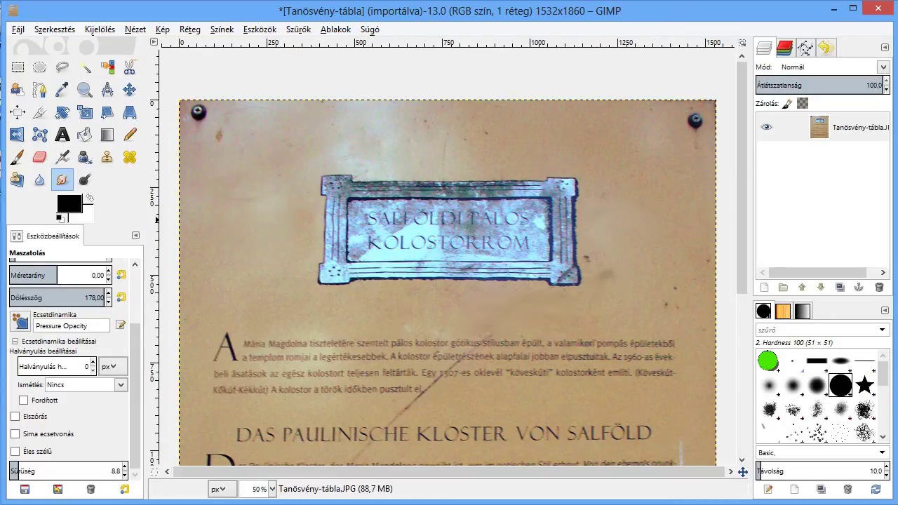
pyautogui.click(85, 180)
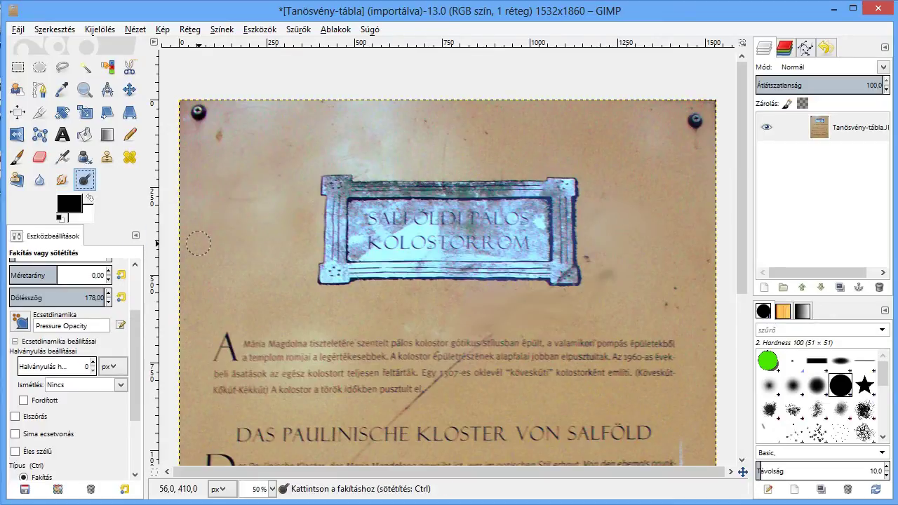
pyautogui.scroll(-2, 70, 350)
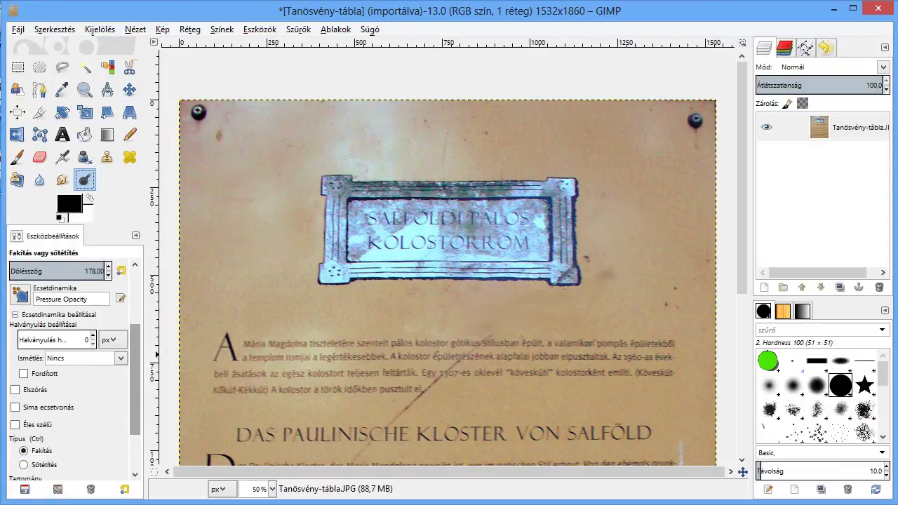
pyautogui.scroll(1, 70, 351)
pyautogui.moveTo(251, 281)
pyautogui.mouseDown()
pyautogui.moveTo(242, 203)
pyautogui.moveTo(265, 220)
pyautogui.moveTo(263, 270)
pyautogui.moveTo(290, 260)
pyautogui.moveTo(274, 284)
pyautogui.mouseUp()
pyautogui.moveTo(326, 302)
pyautogui.mouseDown()
pyautogui.moveTo(328, 344)
pyautogui.moveTo(364, 315)
pyautogui.moveTo(412, 352)
pyautogui.mouseUp()
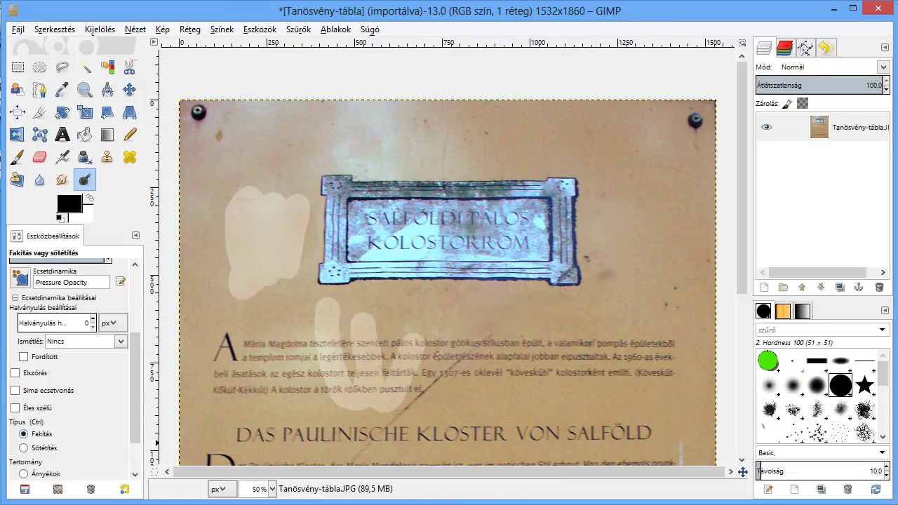
# - Burn-darken strokes over the text, across the plaque's top and near the upper-right screw
pyautogui.moveTo(255, 390)
pyautogui.mouseDown()
pyautogui.moveTo(256, 371)
pyautogui.moveTo(288, 411)
pyautogui.moveTo(313, 339)
pyautogui.moveTo(346, 298)
pyautogui.mouseUp()
pyautogui.moveTo(301, 339)
pyautogui.mouseDown()
pyautogui.moveTo(268, 164)
pyautogui.moveTo(356, 139)
pyautogui.moveTo(424, 153)
pyautogui.mouseUp()
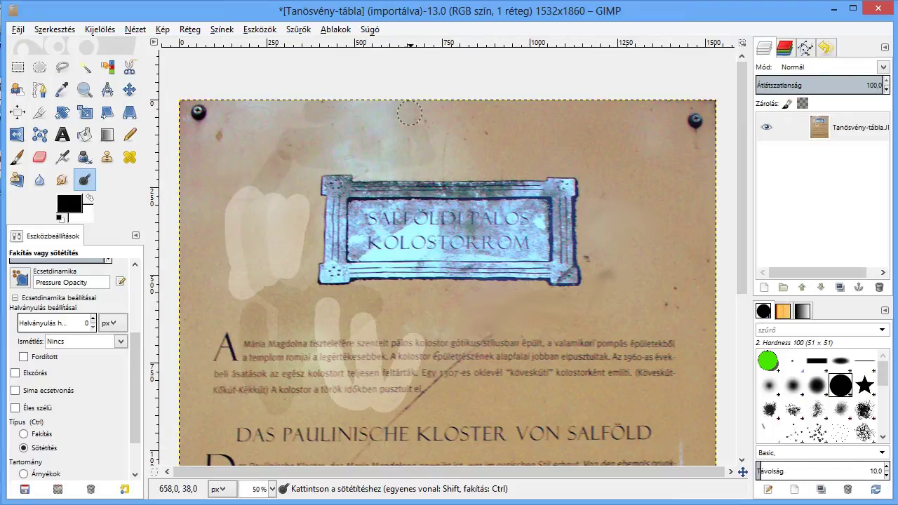
pyautogui.moveTo(640, 128)
pyautogui.mouseDown()
pyautogui.moveTo(659, 141)
pyautogui.moveTo(653, 116)
pyautogui.moveTo(609, 159)
pyautogui.mouseUp()
pyautogui.scroll(-5, 649, 272)
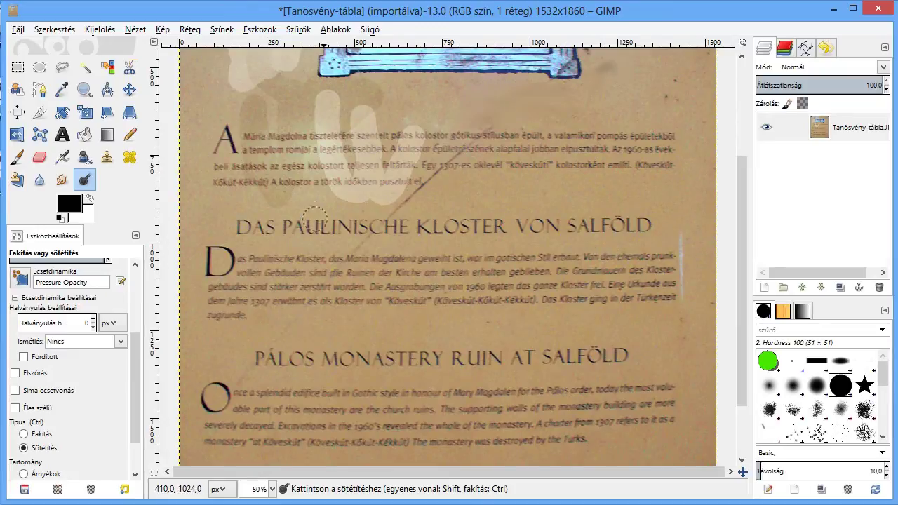
pyautogui.scroll(1, 70, 351)
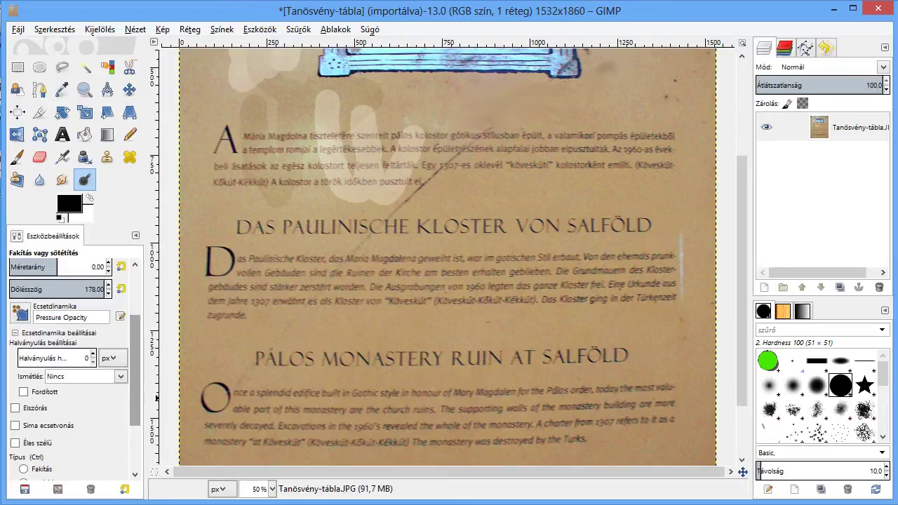
pyautogui.scroll(3, 70, 351)
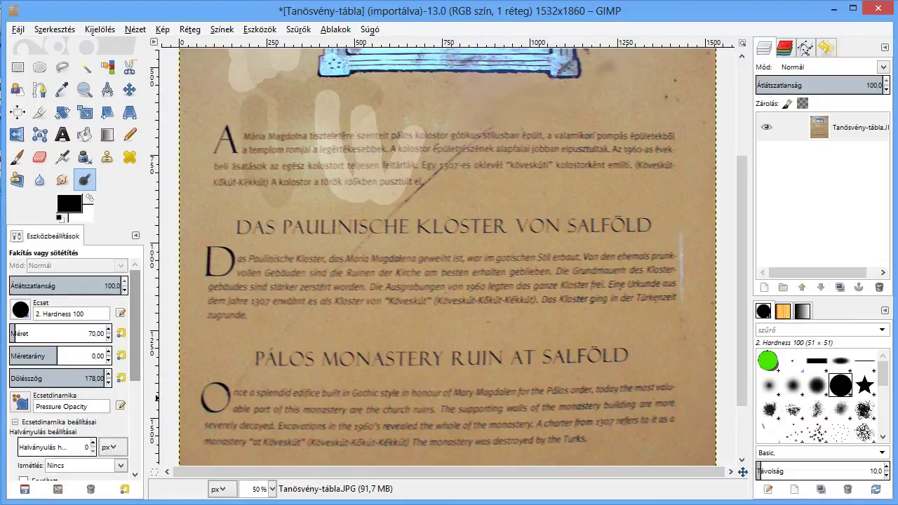
pyautogui.scroll(4, 730, 159)
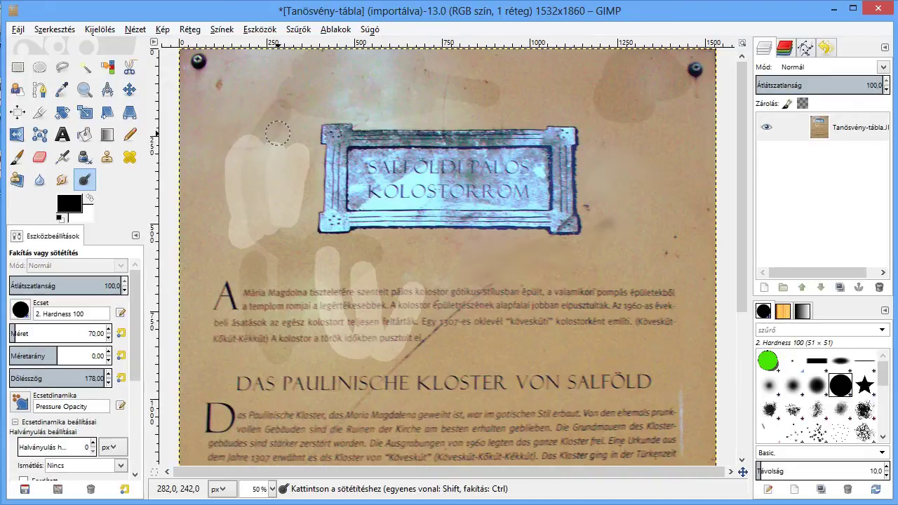
pyautogui.scroll(-1, 277, 133)
pyautogui.scroll(-1, 277, 133)
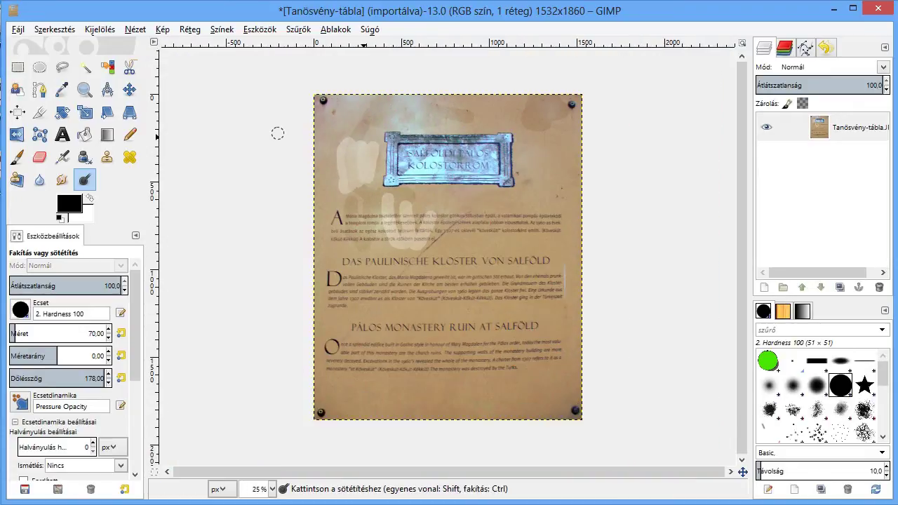
pyautogui.scroll(1, 365, 186)
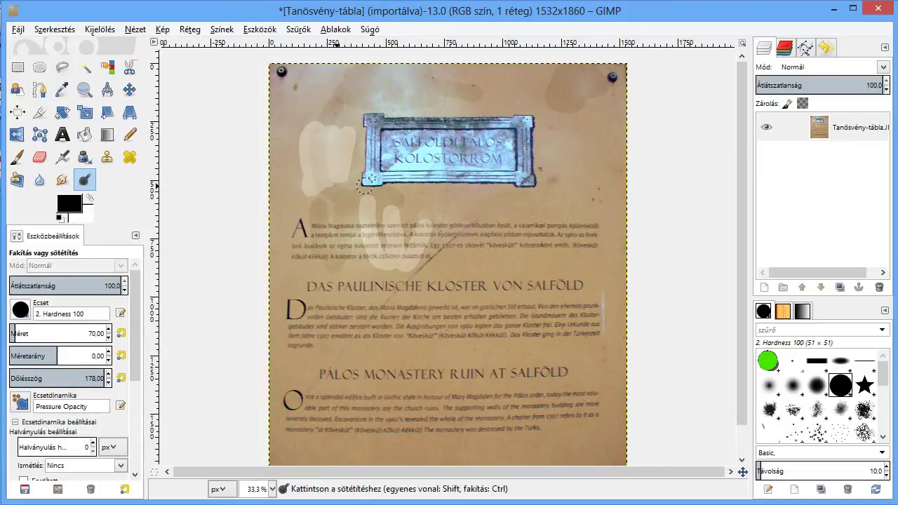